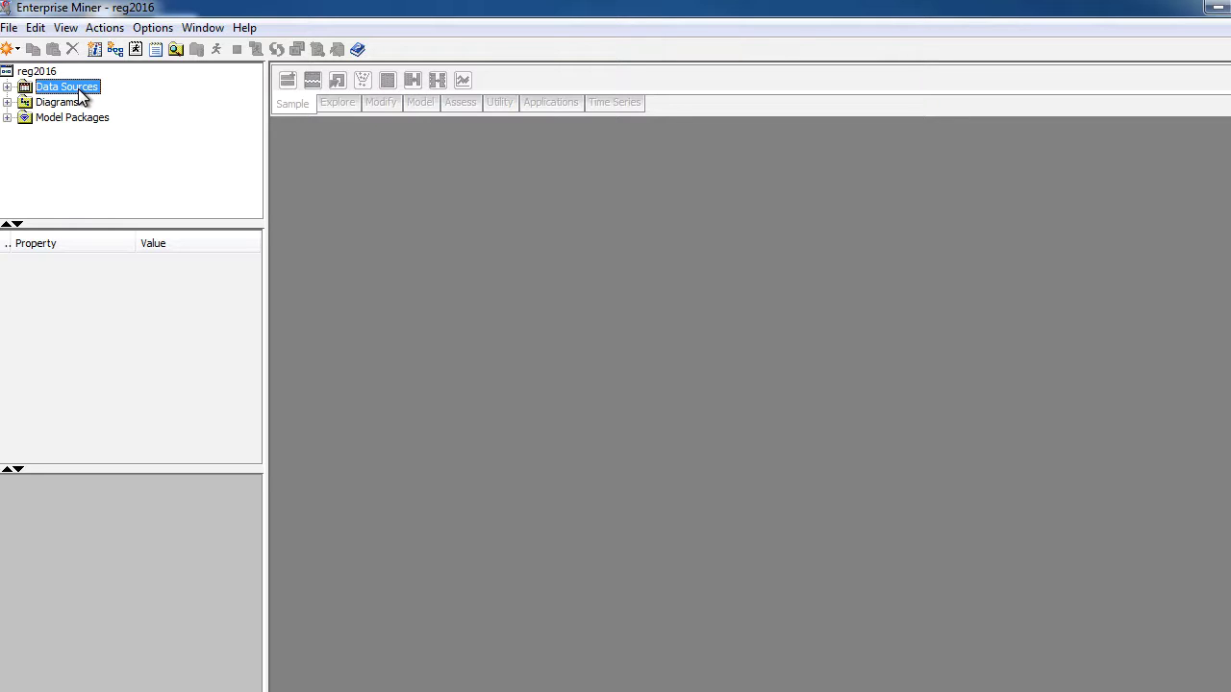
Launch the Data Source Wizard from File > New > Data Source.
left_click(10, 27)
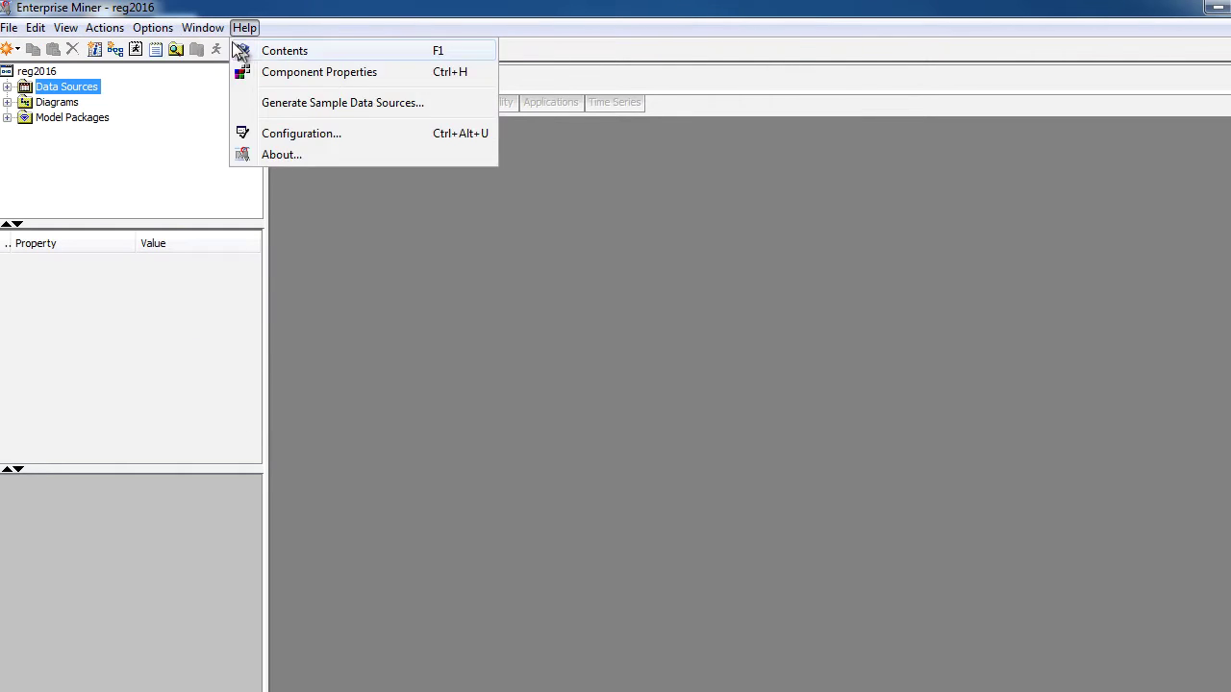
mouse_move(236, 50)
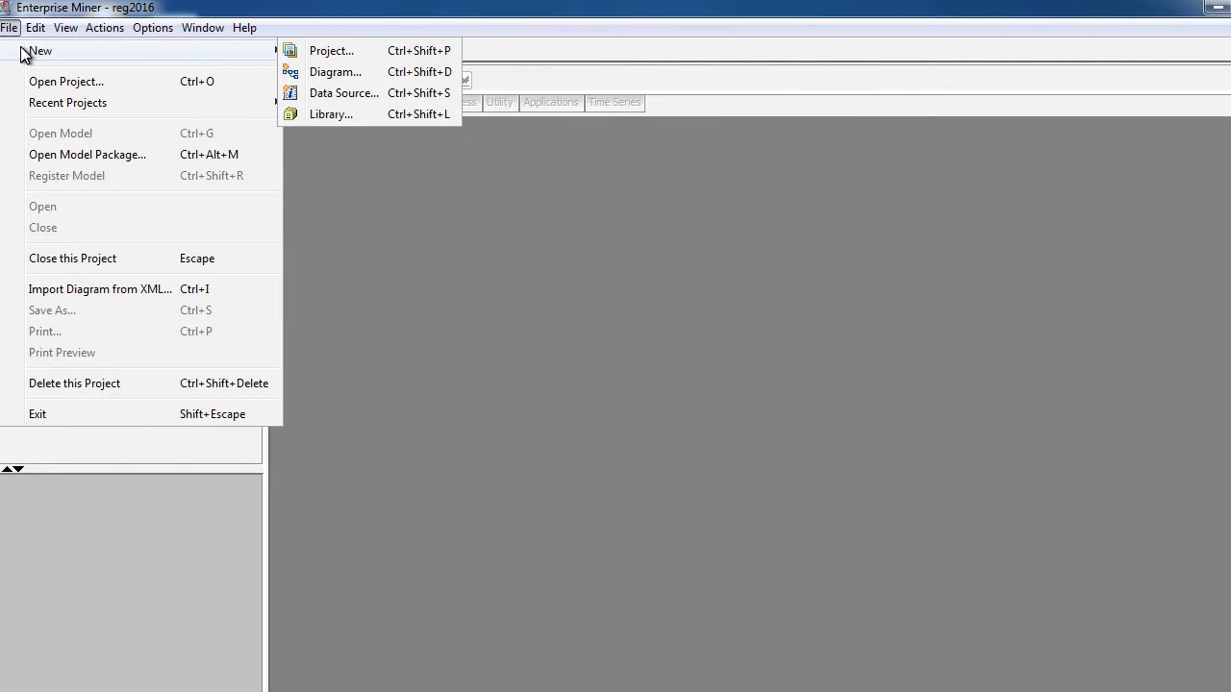
left_click(324, 96)
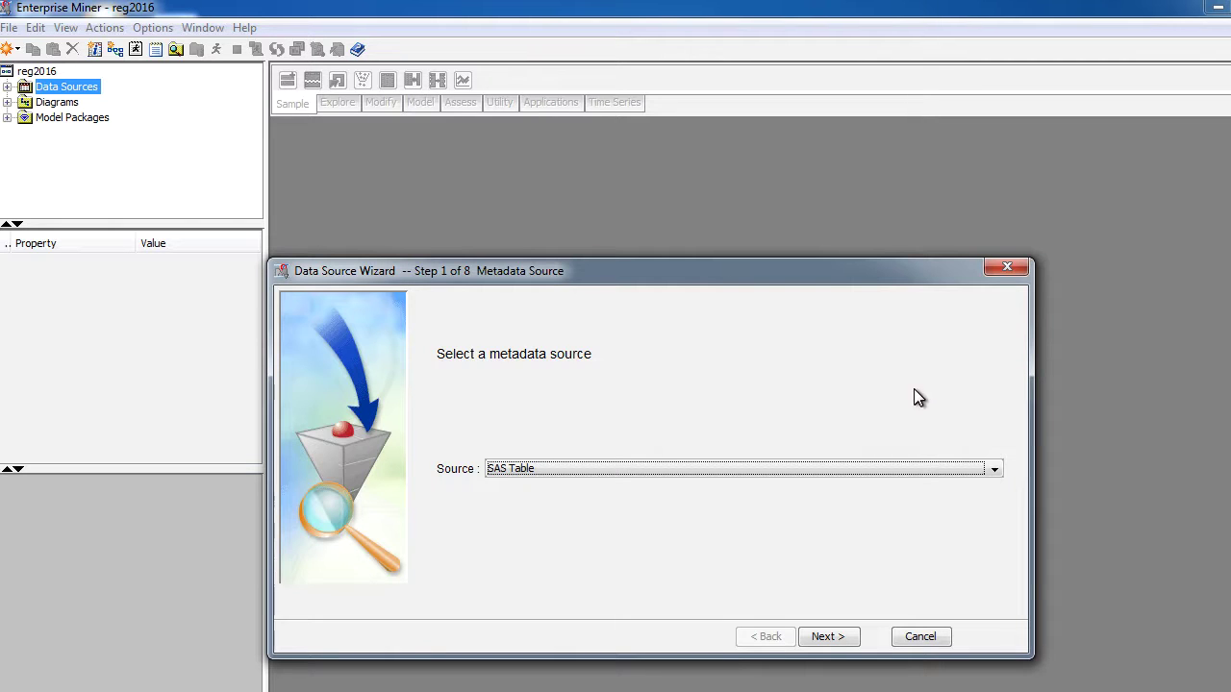
Keep SAS Table as the metadata source and select the table NKLIB.BOSTONHOUSING.
left_click_drag(843, 279, 855, 205)
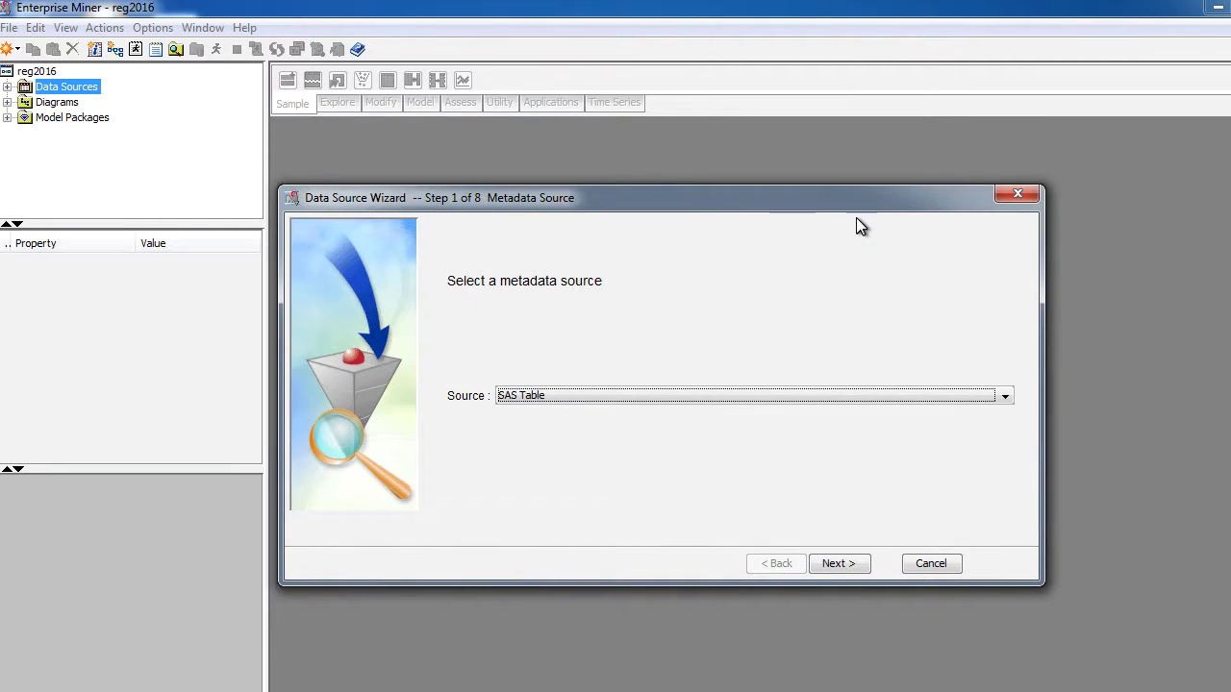
left_click(852, 565)
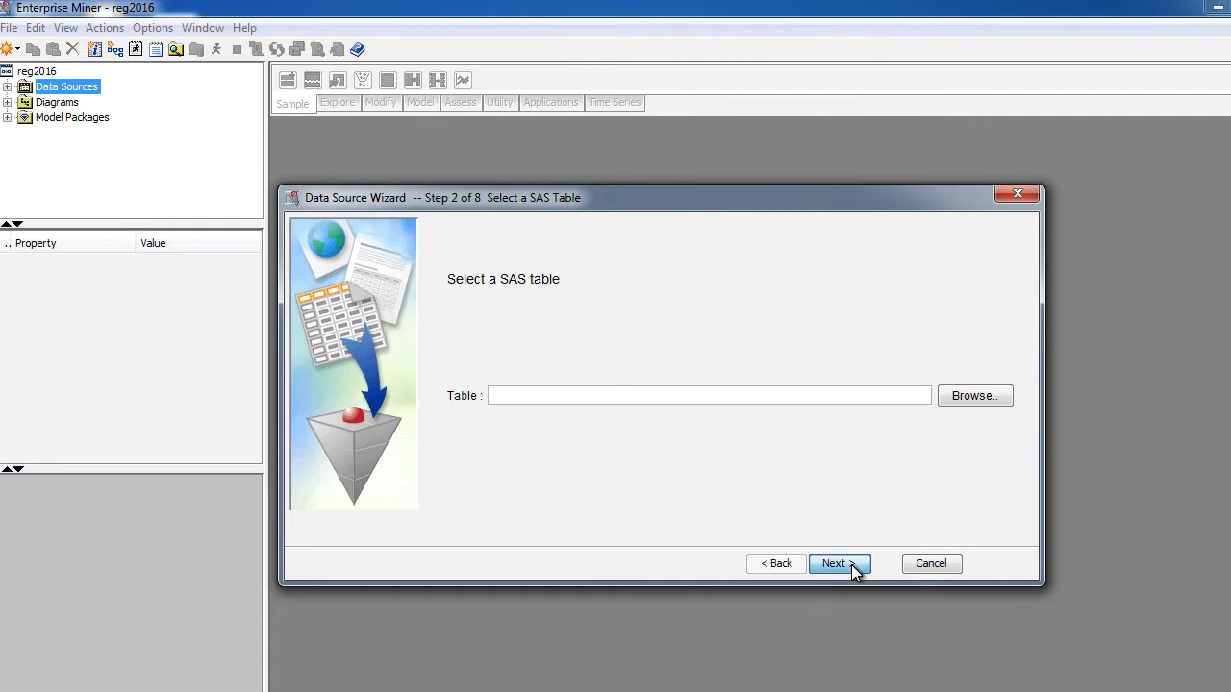
left_click(955, 397)
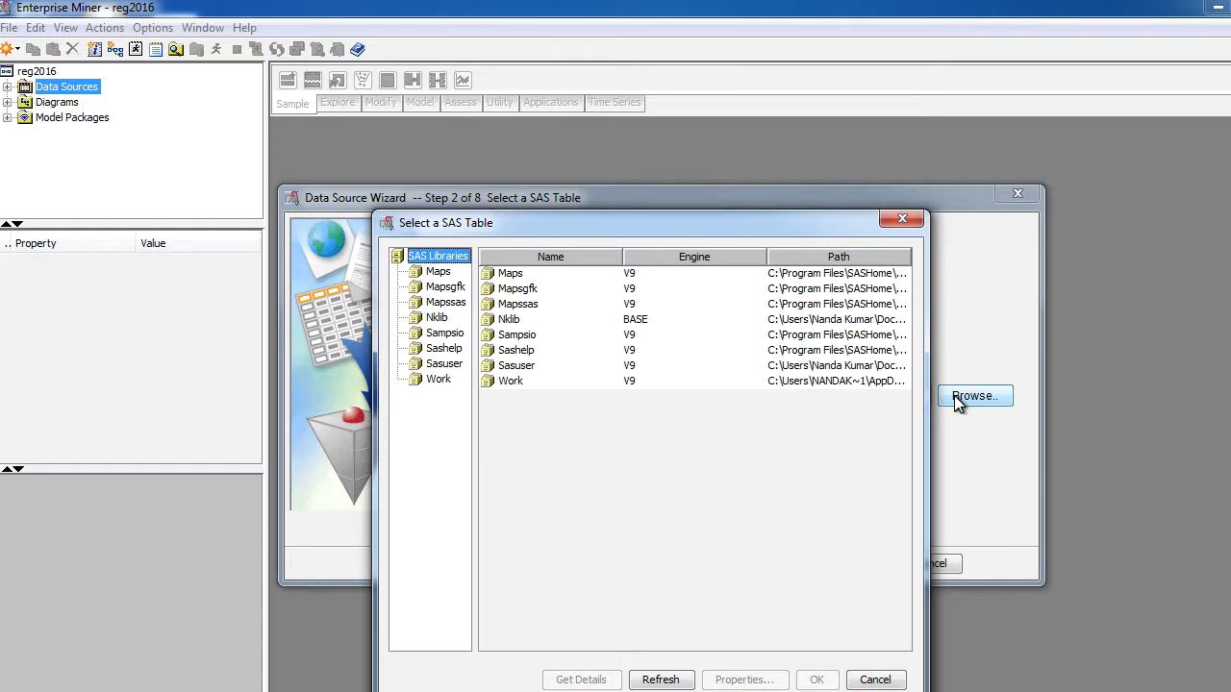
left_click_drag(746, 223, 746, 149)
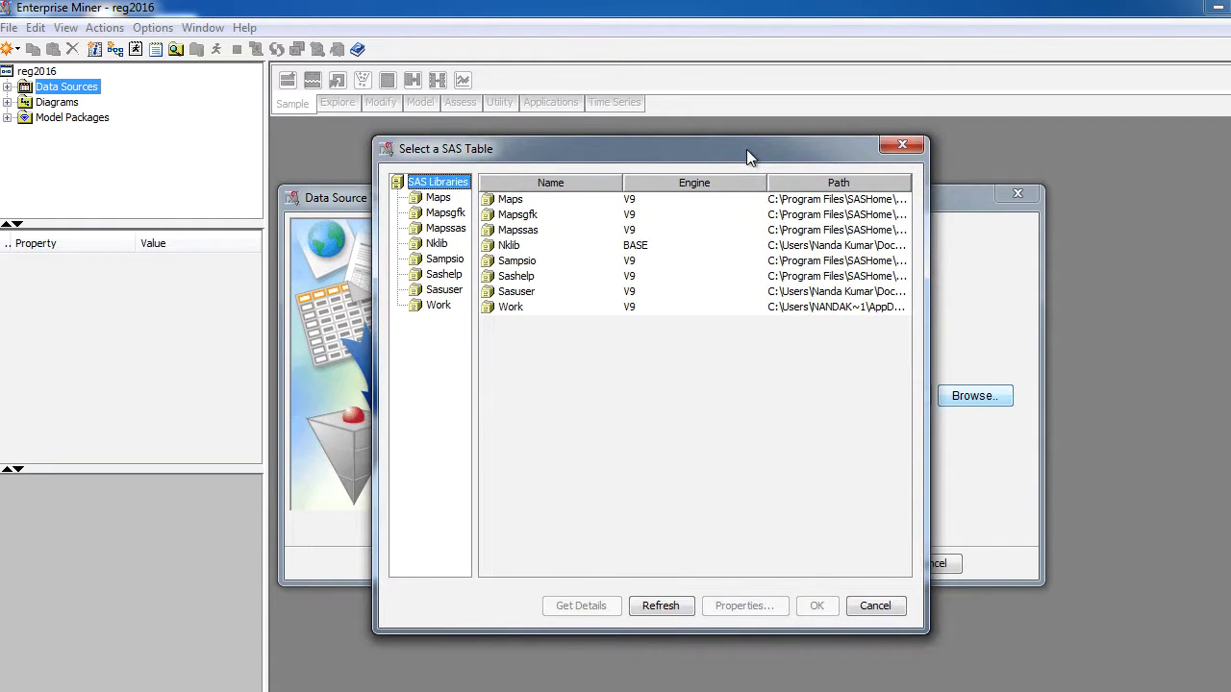
left_click(455, 289)
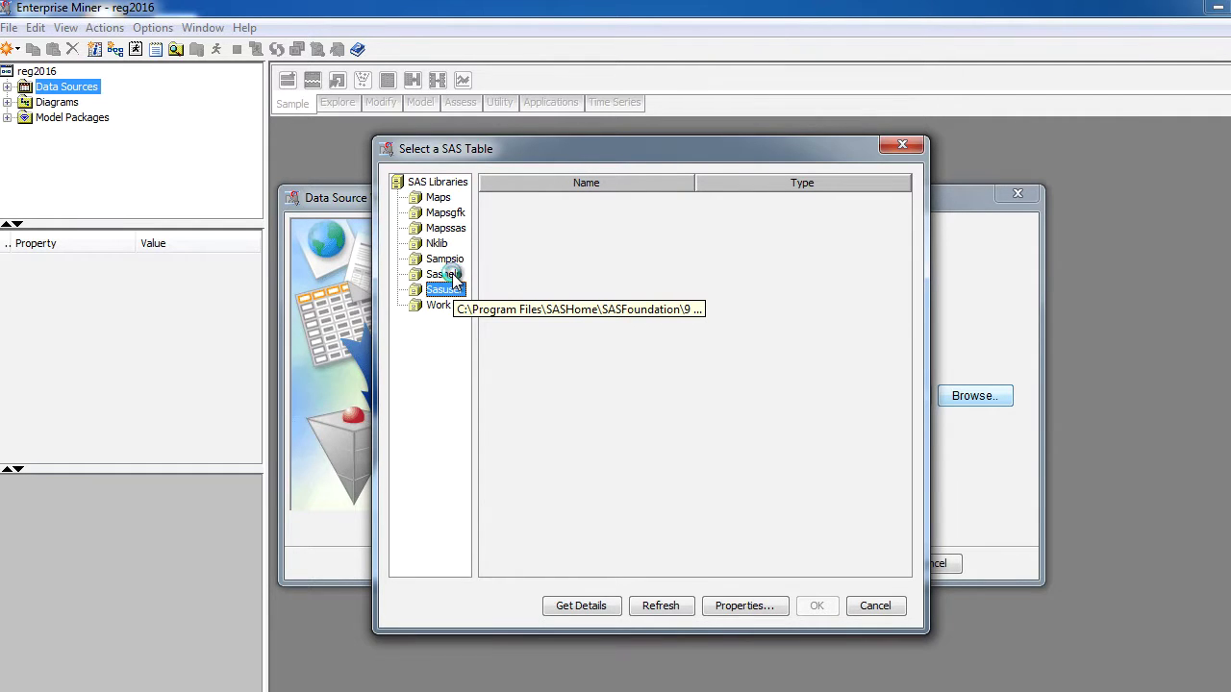
left_click(453, 275)
left_click(510, 341)
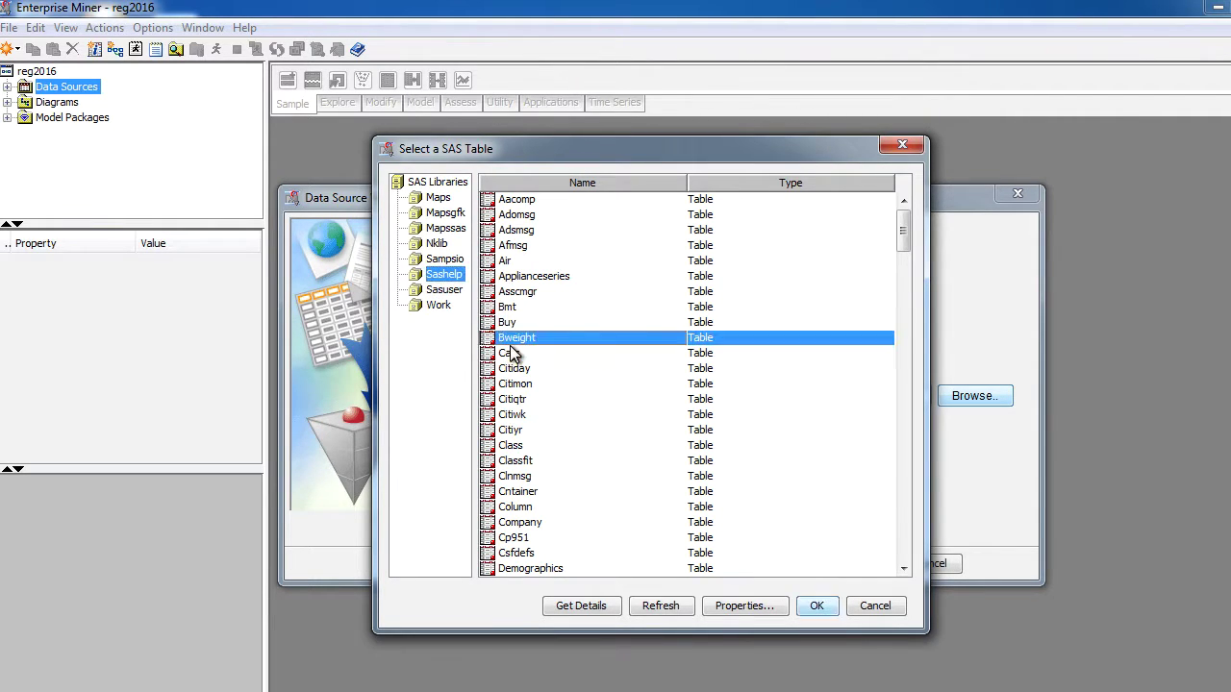
left_click(511, 352)
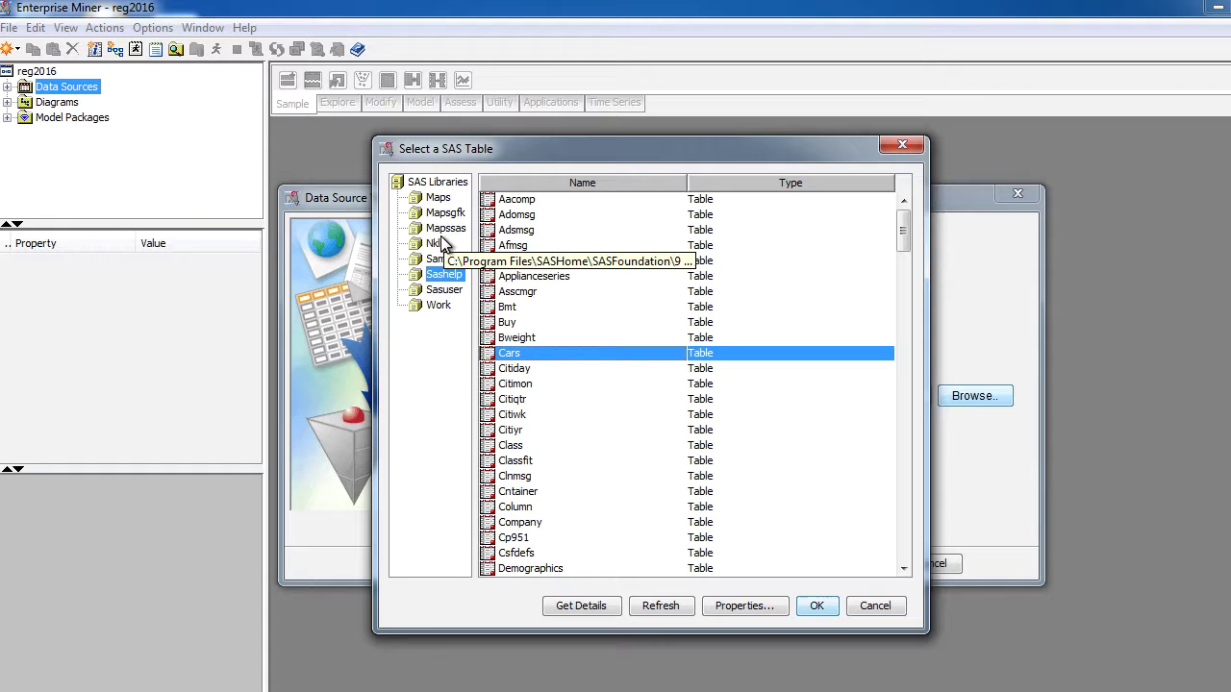
left_click(438, 244)
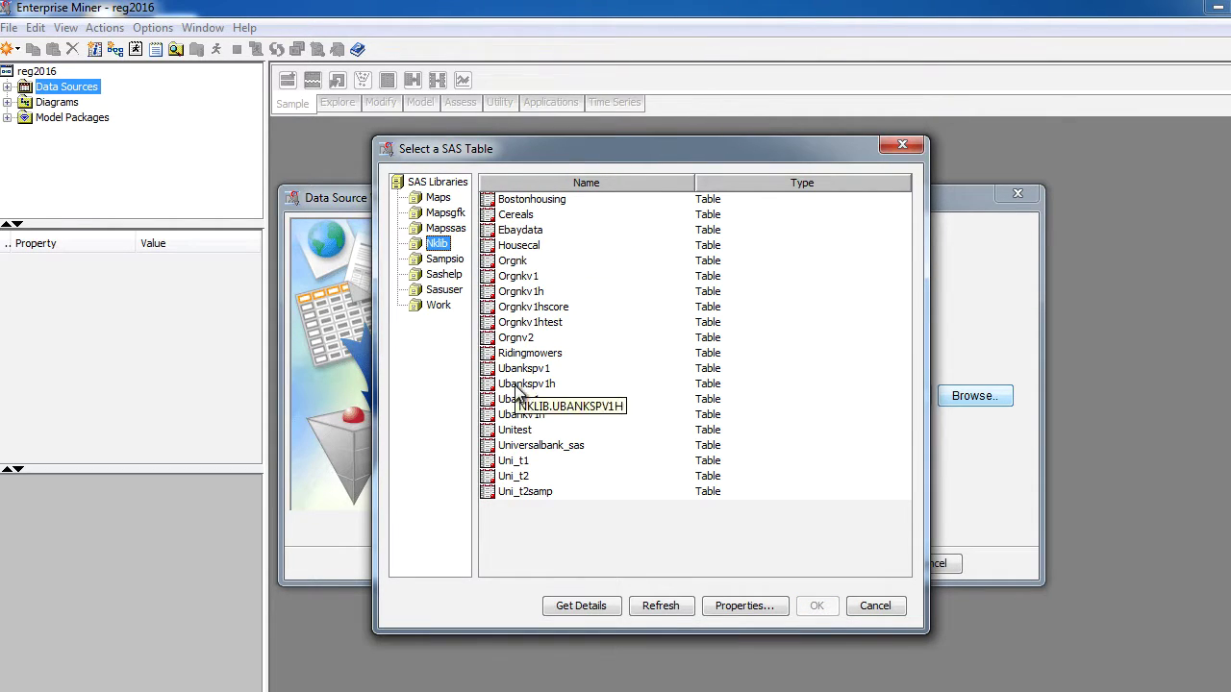
left_click(535, 200)
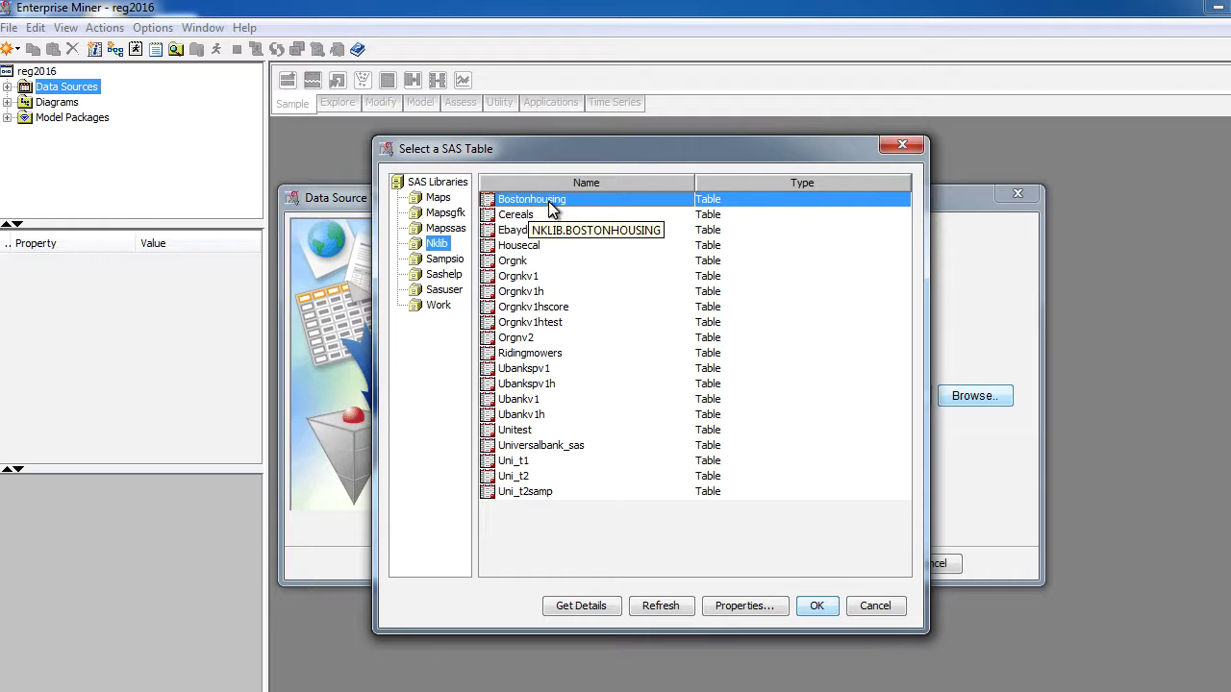
left_click(815, 607)
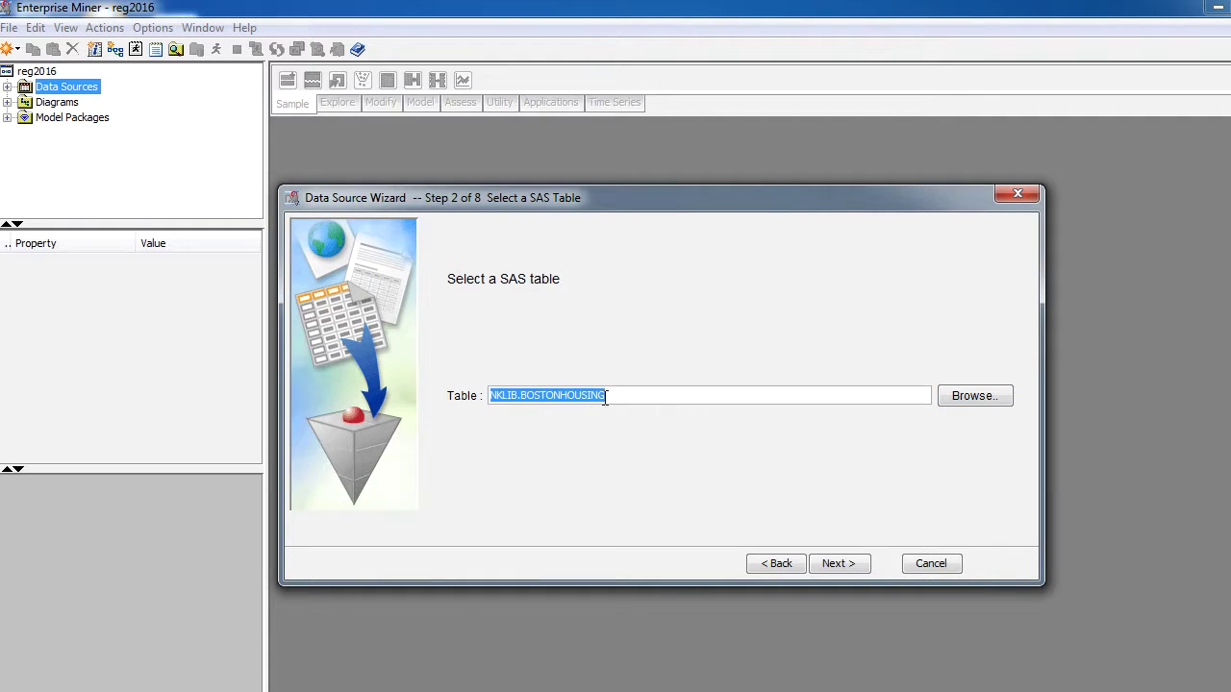
Review the table information (15 variables, 506 observations) and continue to the advisor options.
left_click(836, 566)
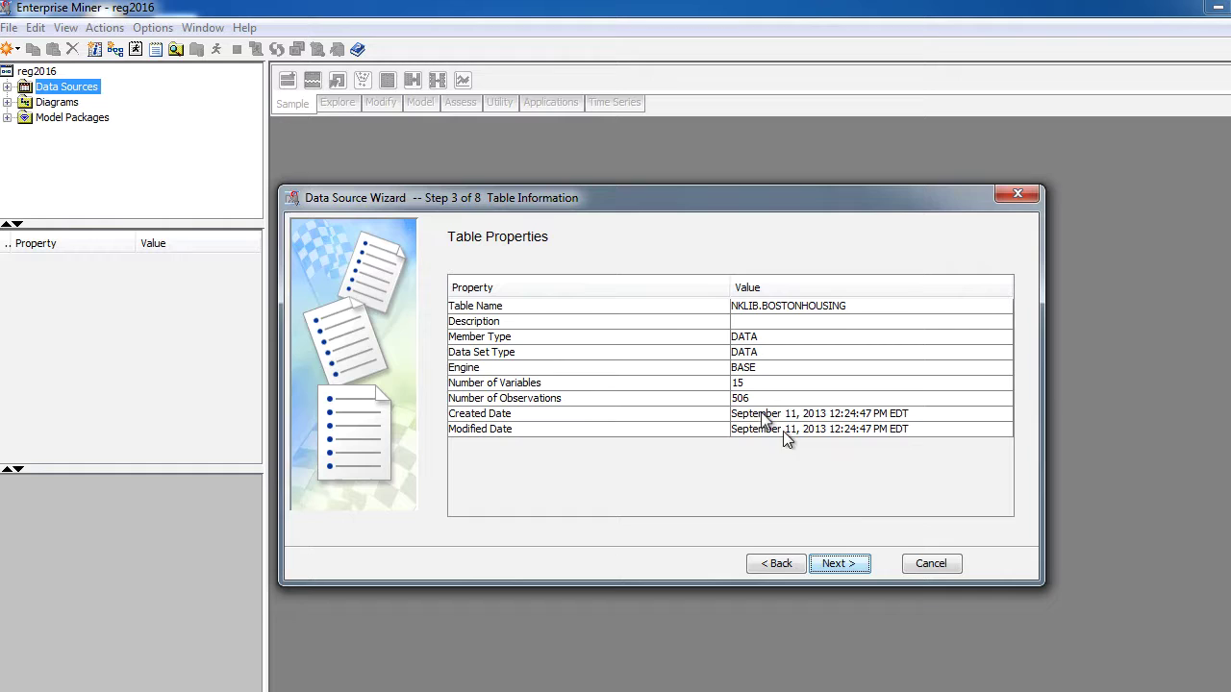
left_click(854, 566)
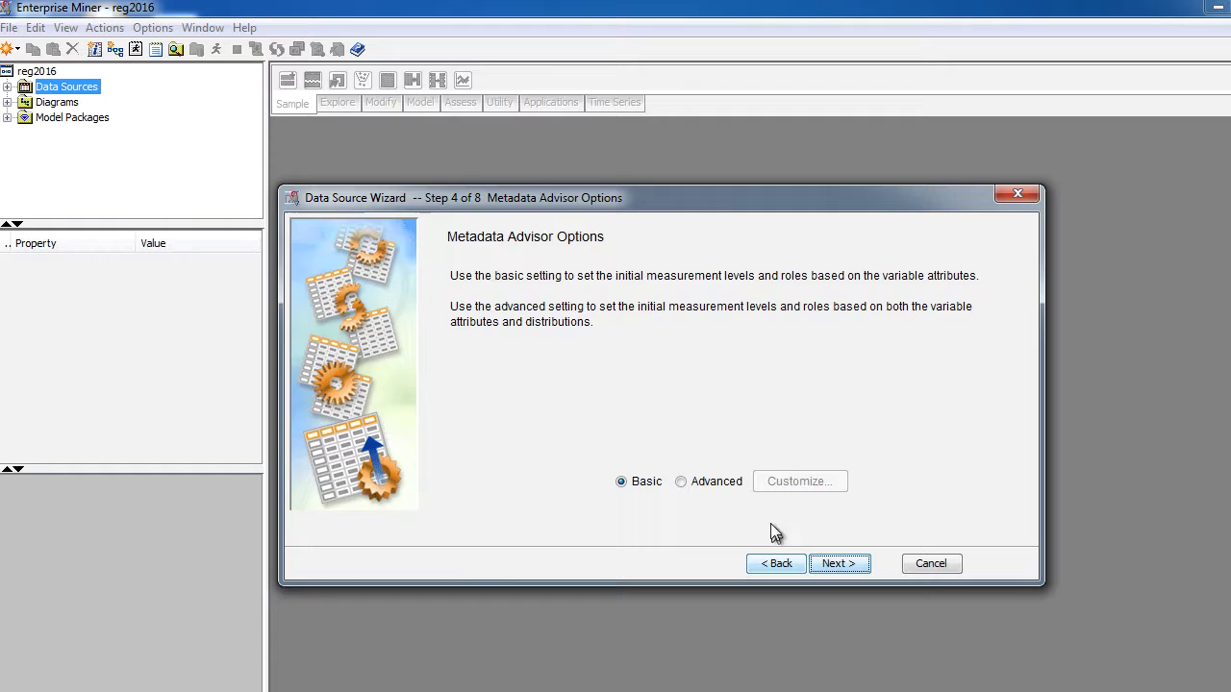
Use the Advanced metadata advisor with default thresholds and generate the column metadata.
left_click(723, 485)
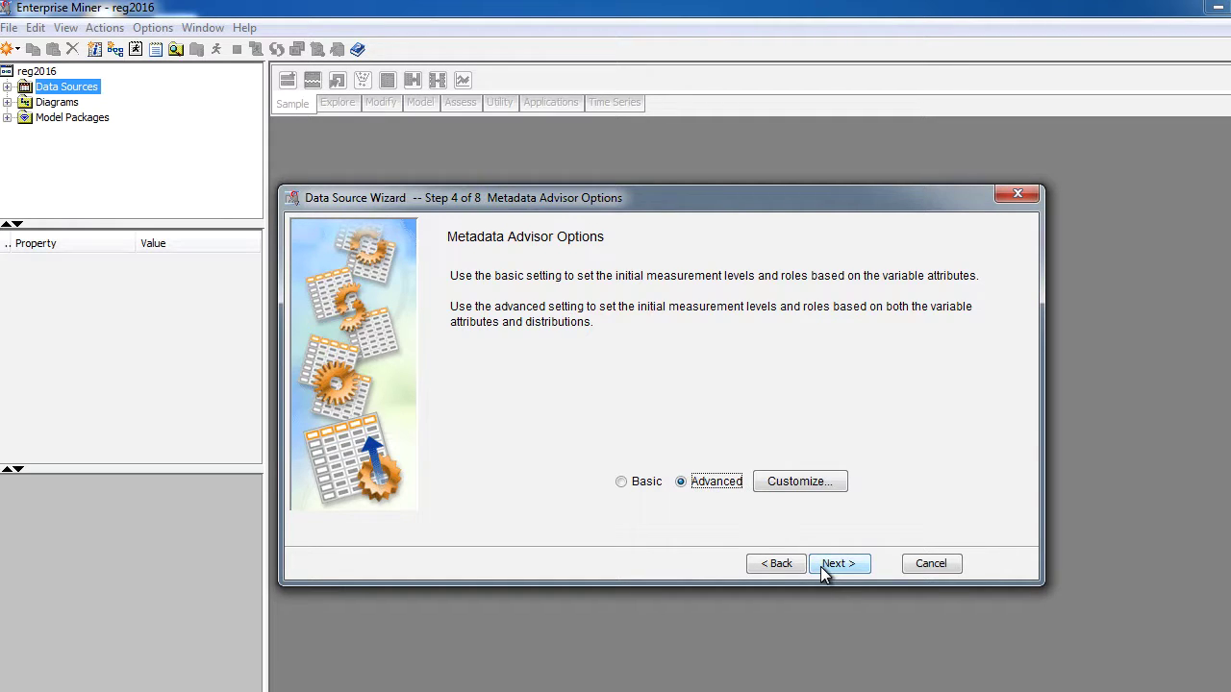
left_click(803, 483)
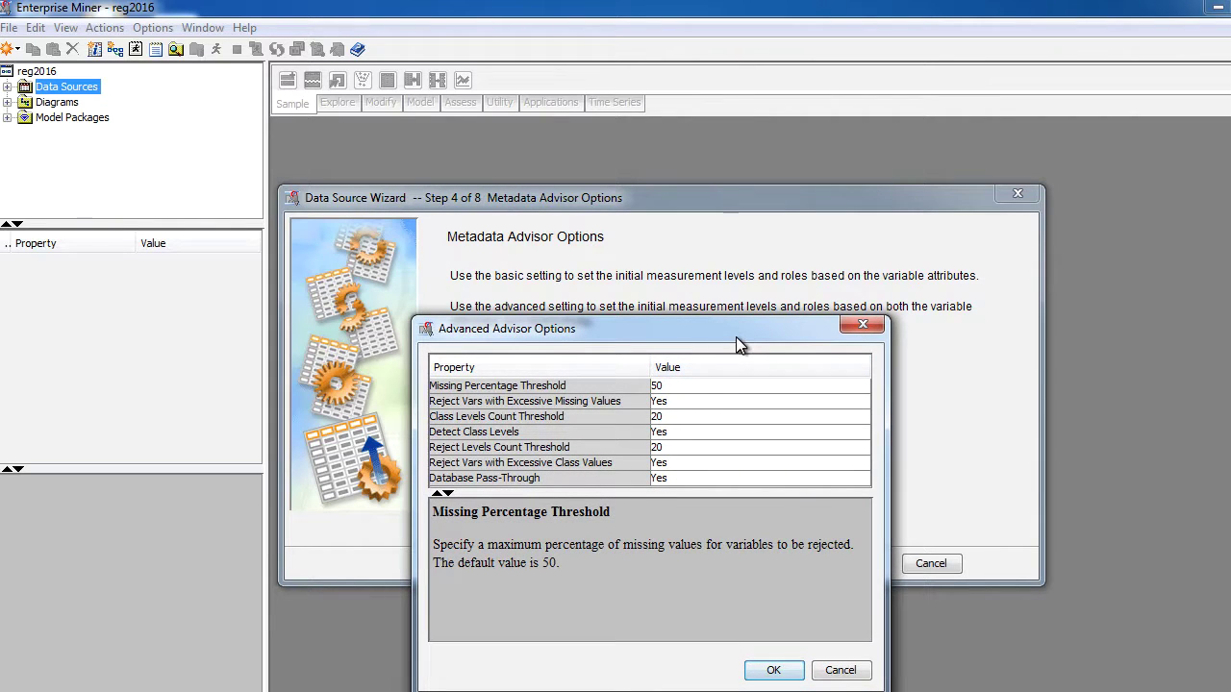
left_click_drag(737, 336, 808, 168)
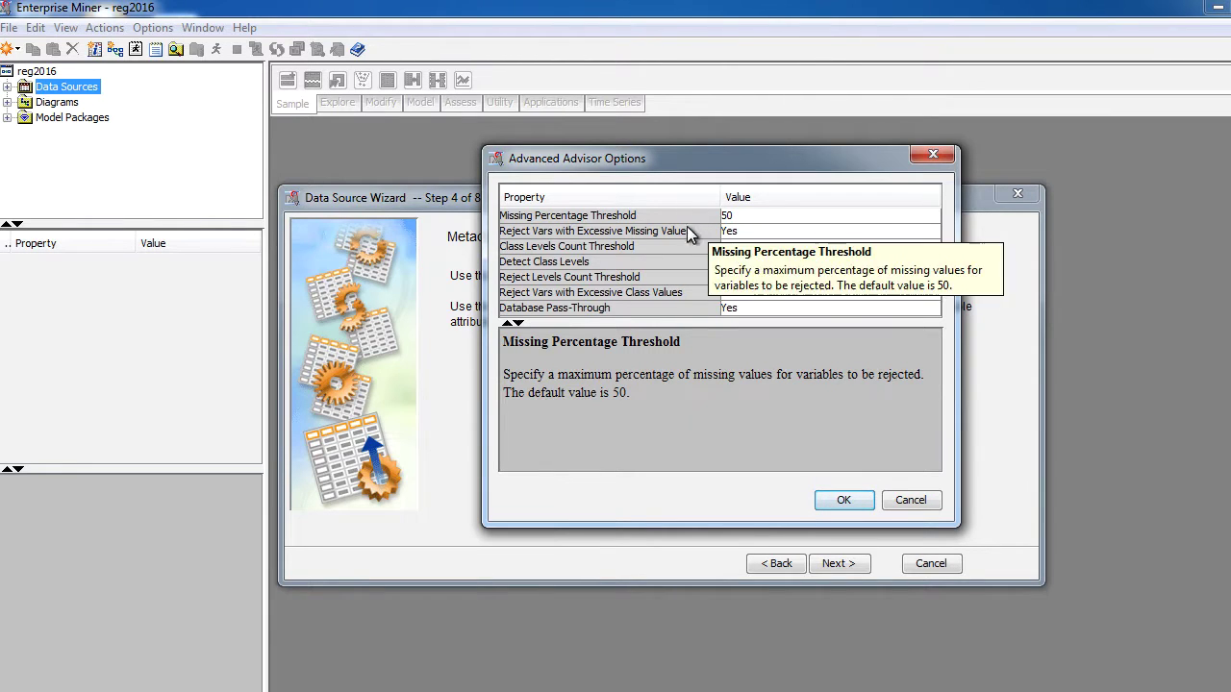
left_click(838, 498)
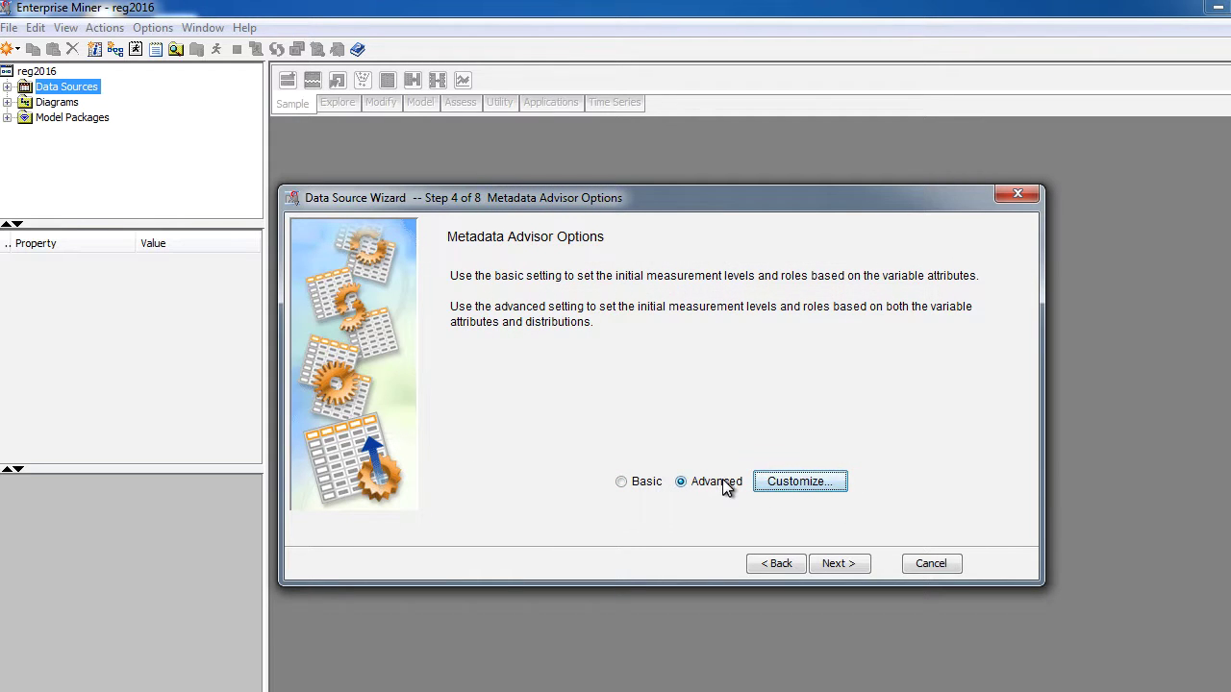
left_click(836, 565)
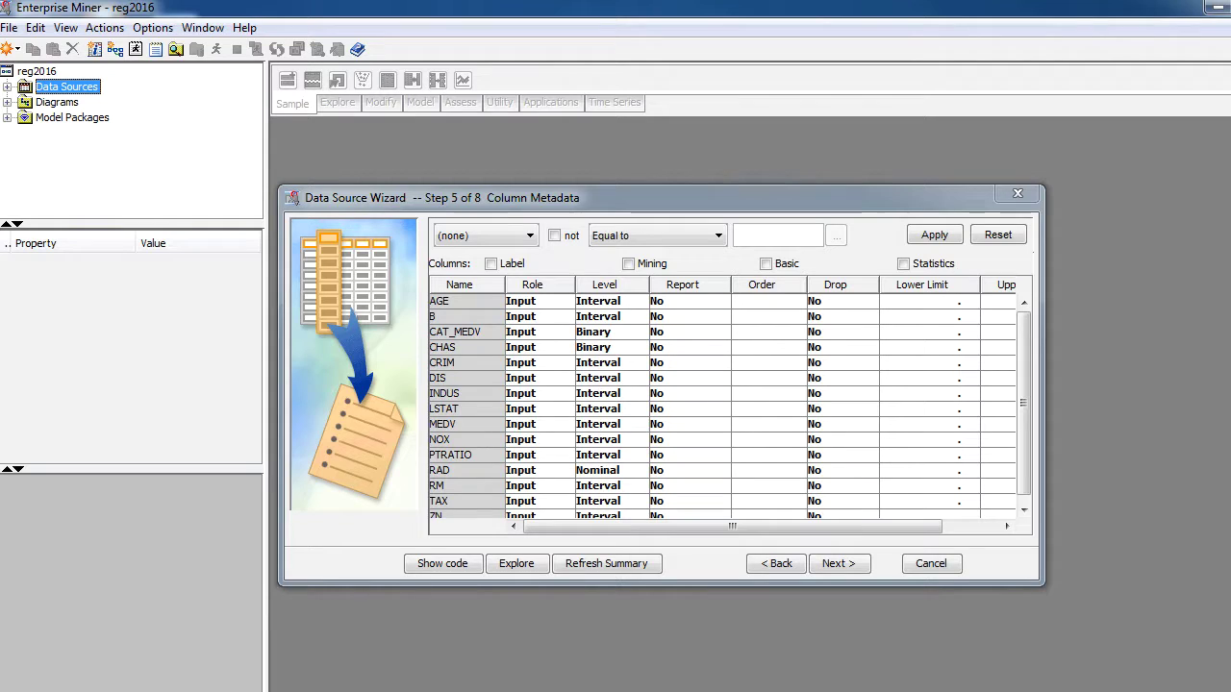
Check CAT_MEDV's role options, leaving it as Input, and display the Label column.
left_click(533, 334)
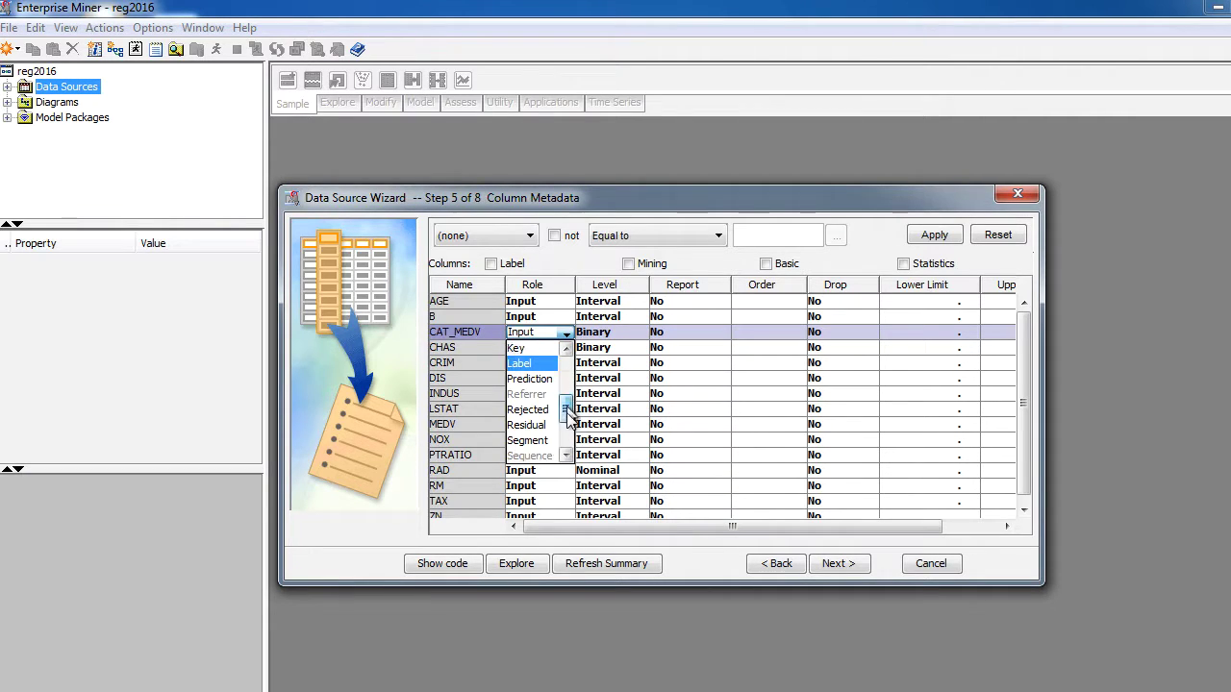
left_click_drag(566, 405, 567, 423)
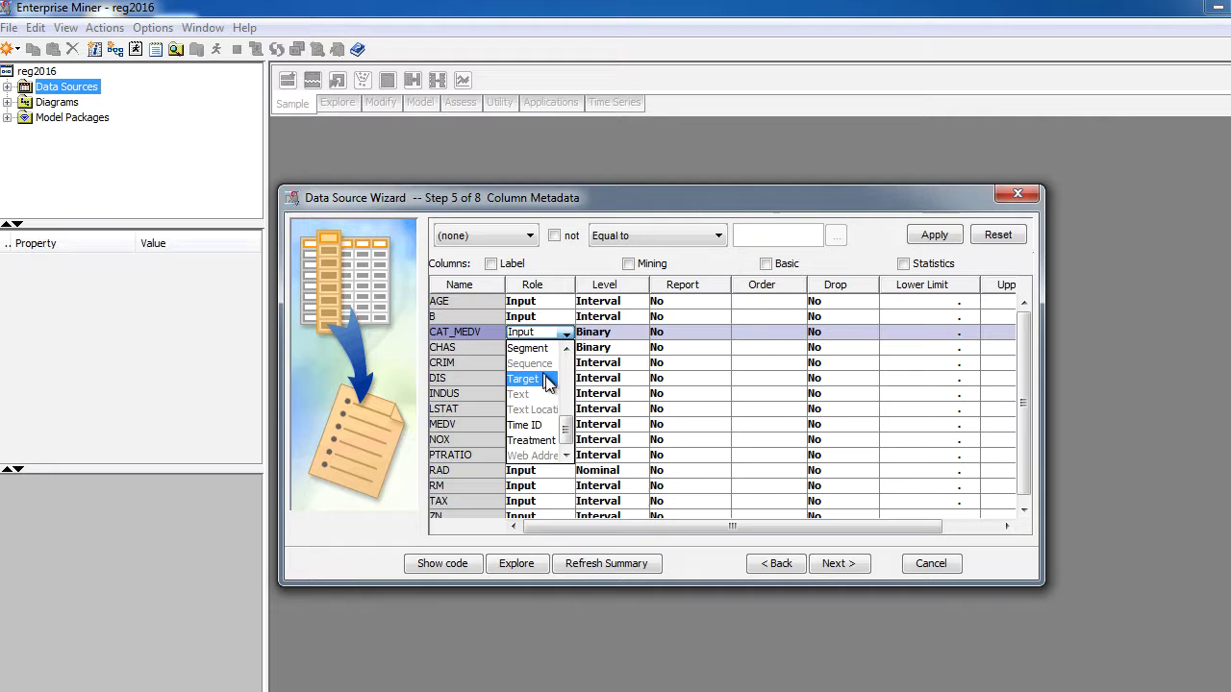
left_click(491, 263)
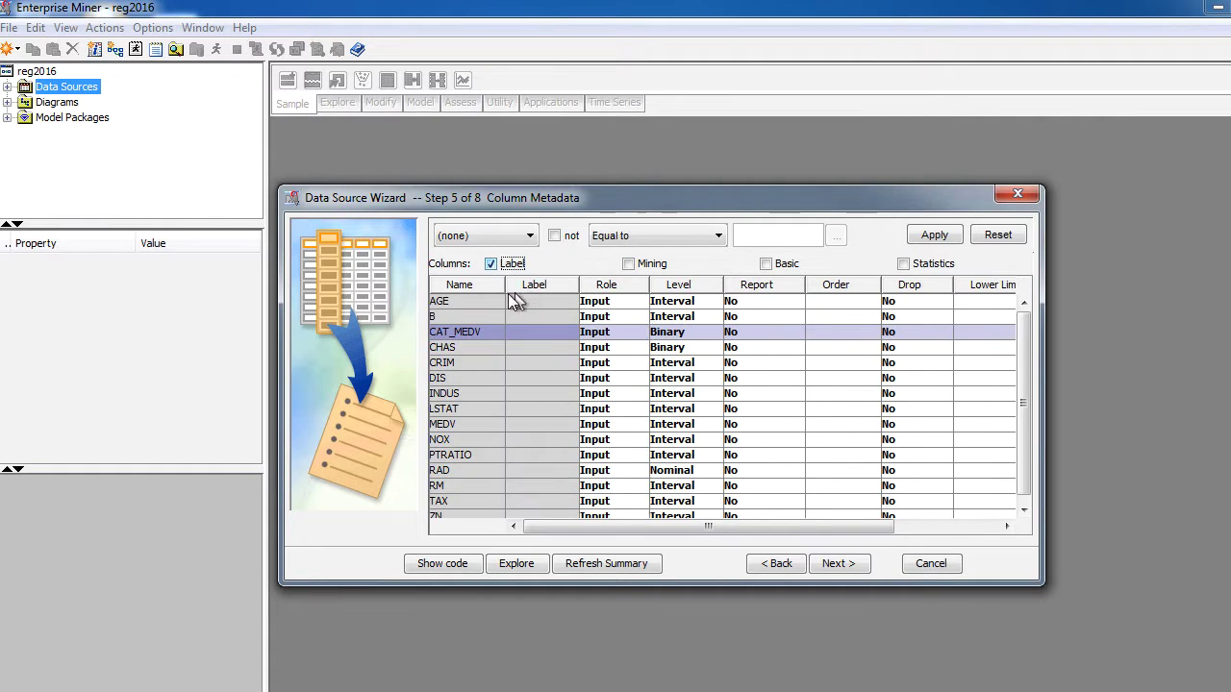
left_click(456, 305)
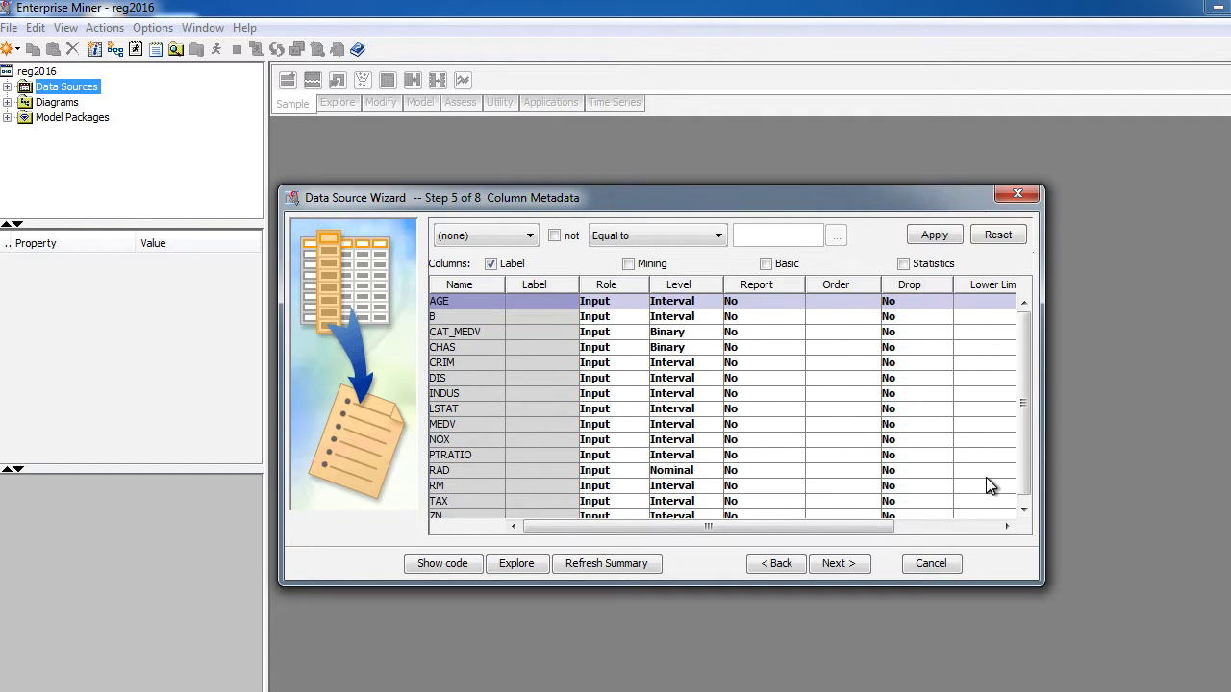
left_click(1024, 509)
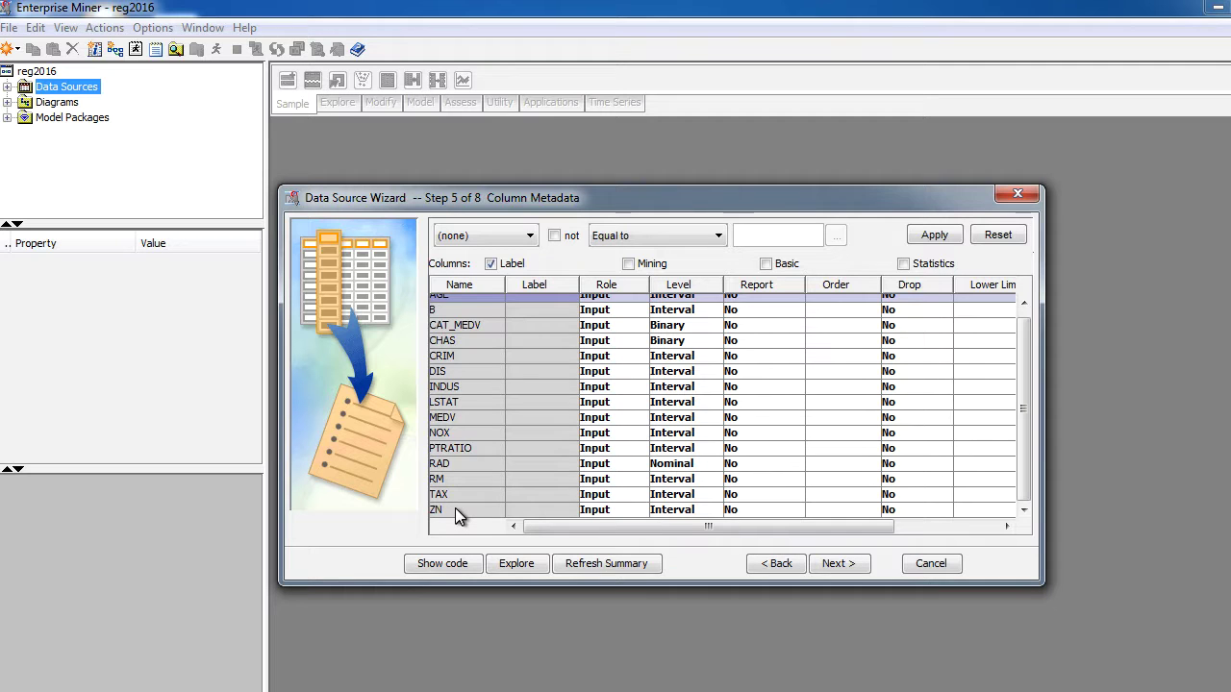
Set the role of every variable to Rejected.
key("ctrl+a")
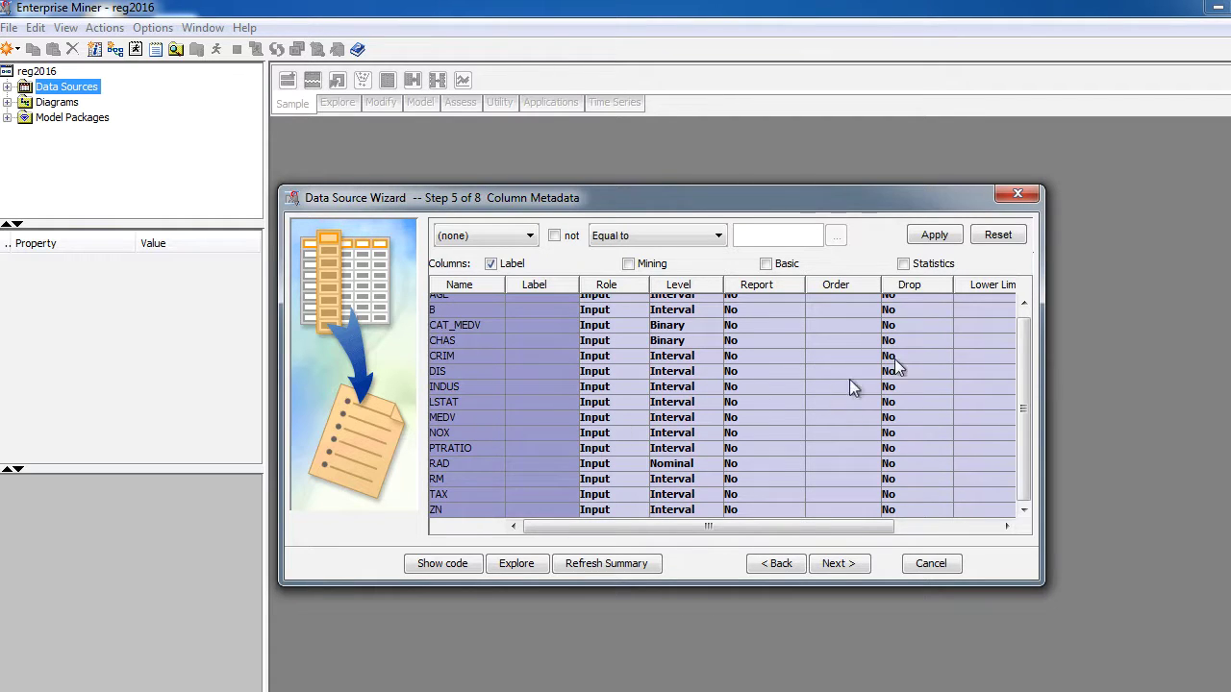
left_click_drag(1017, 329, 1018, 315)
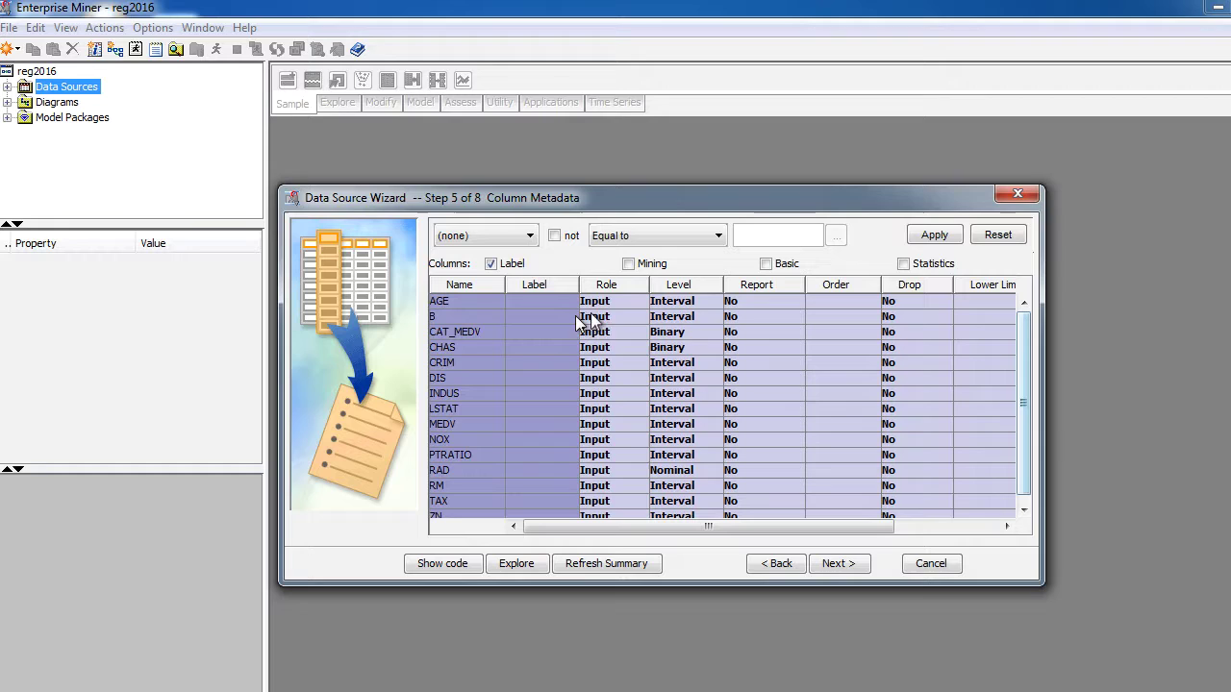
left_click(621, 336)
left_click_drag(643, 392, 641, 412)
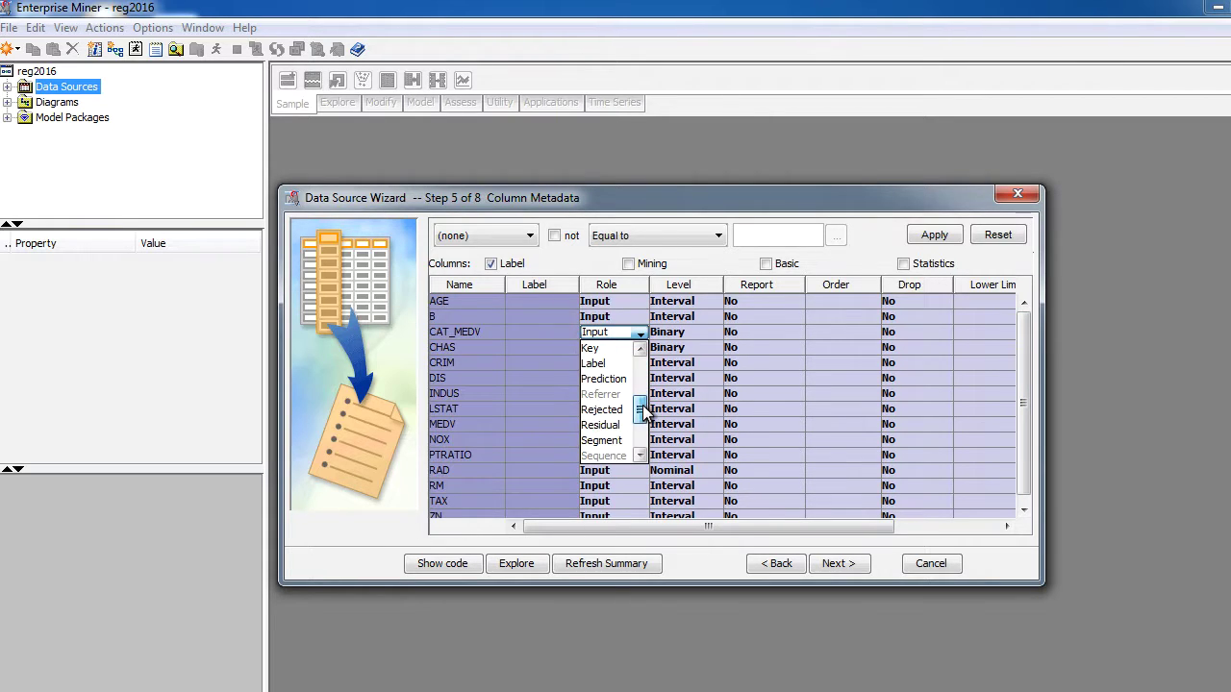
left_click(619, 407)
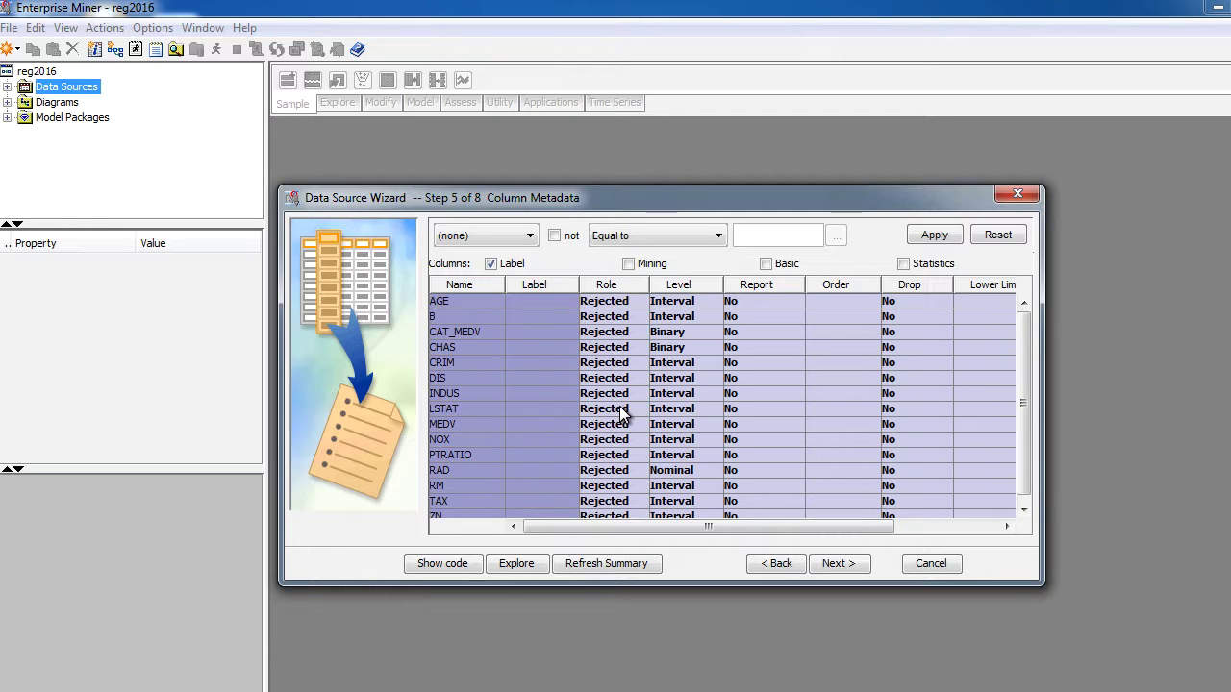
Set CHAS, CRIM and RM back to the Input role.
left_click(463, 349)
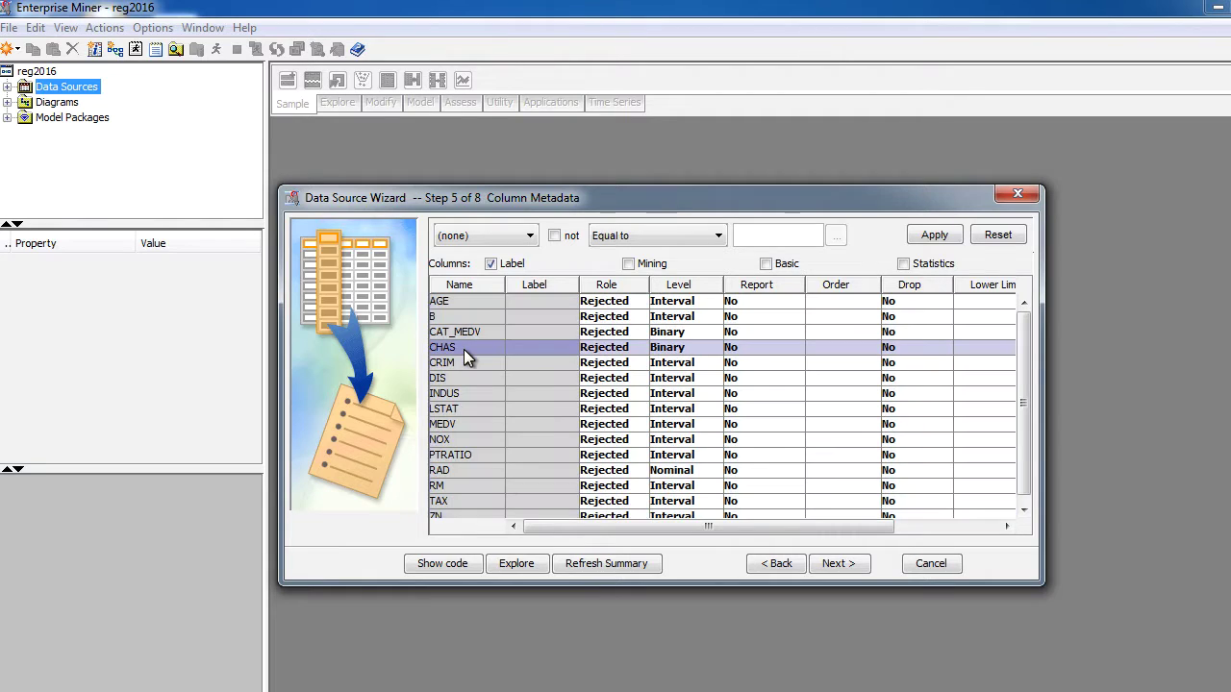
left_click(602, 348)
left_click(598, 394)
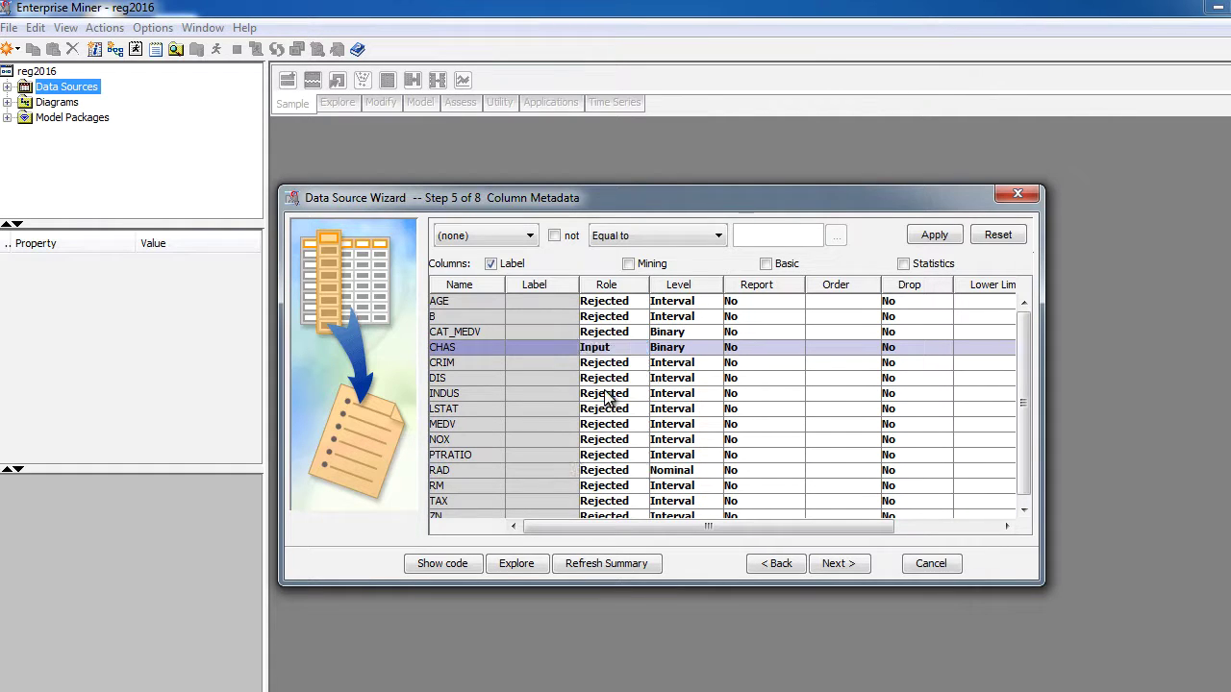
left_click(462, 364)
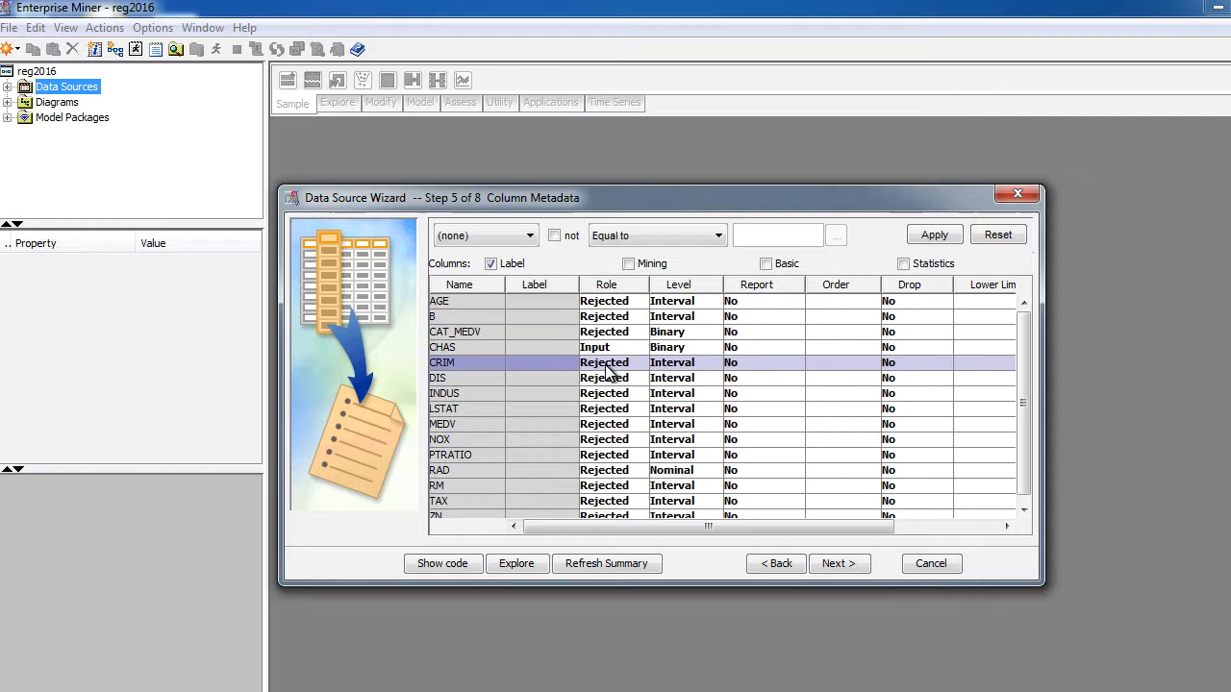
left_click(602, 364)
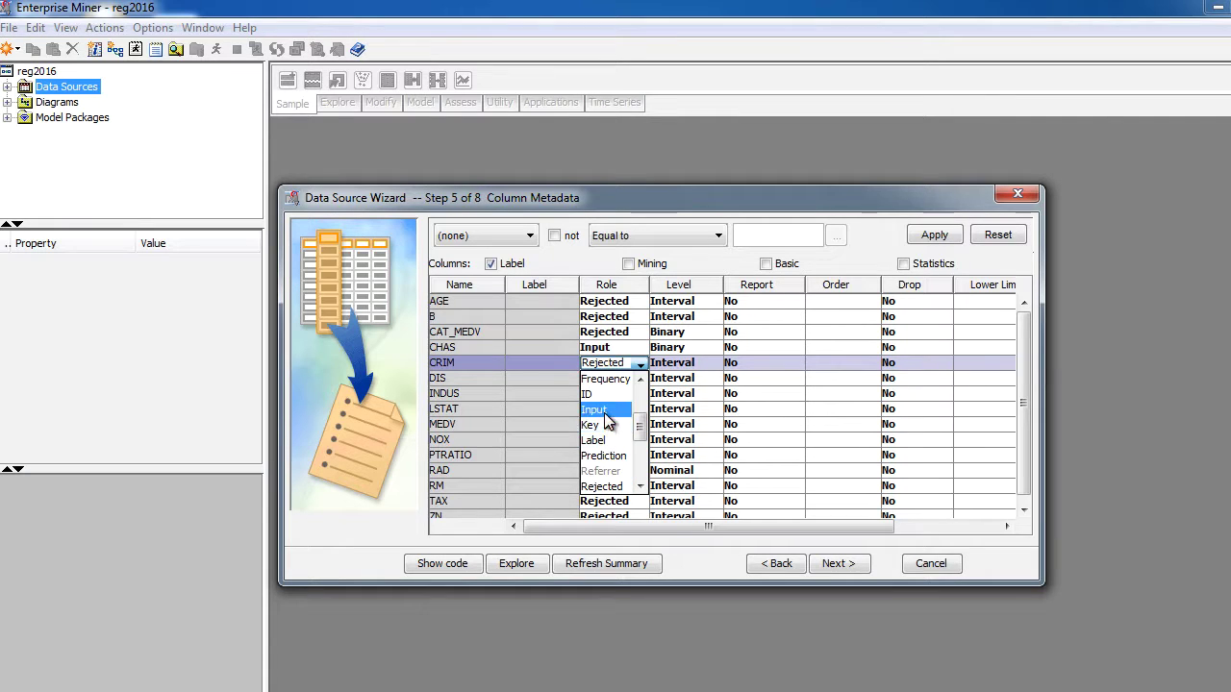
left_click(601, 409)
left_click(472, 484)
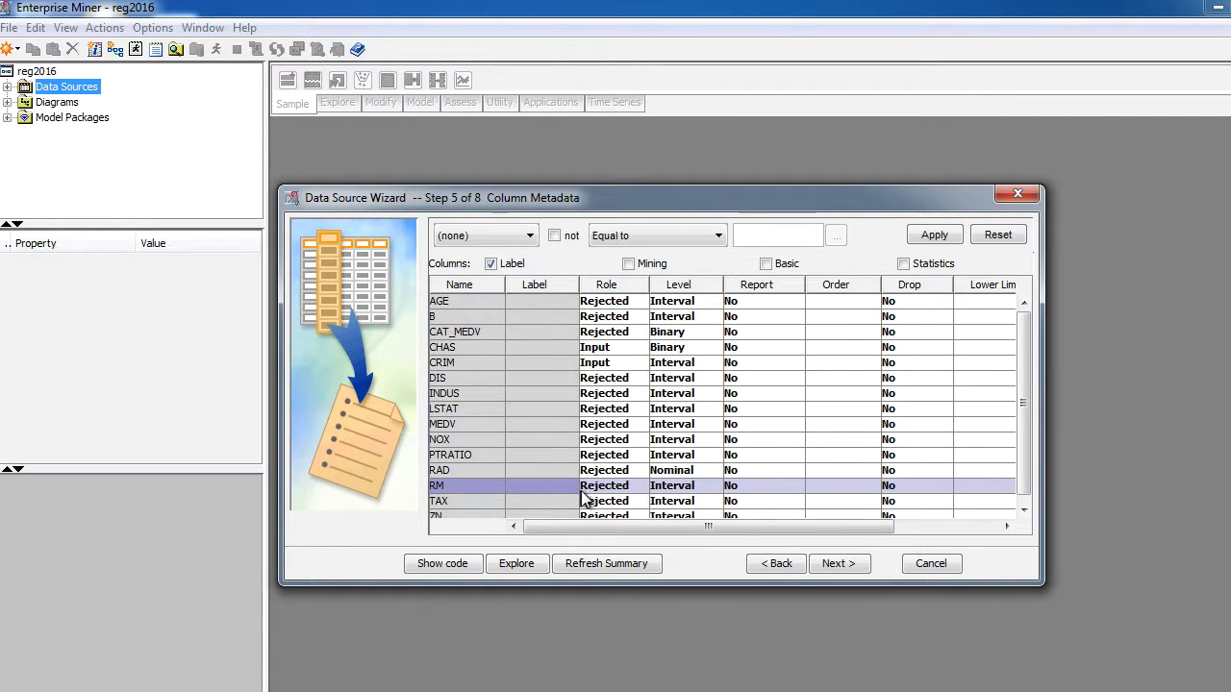
left_click(606, 486)
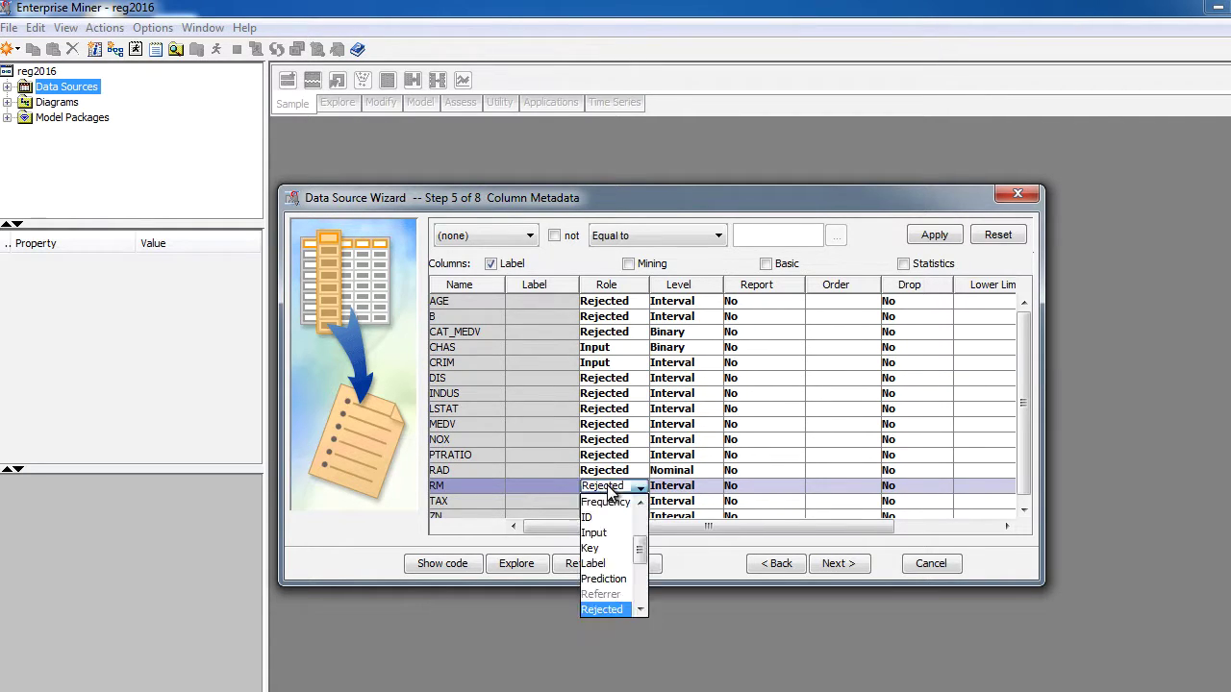
left_click(594, 533)
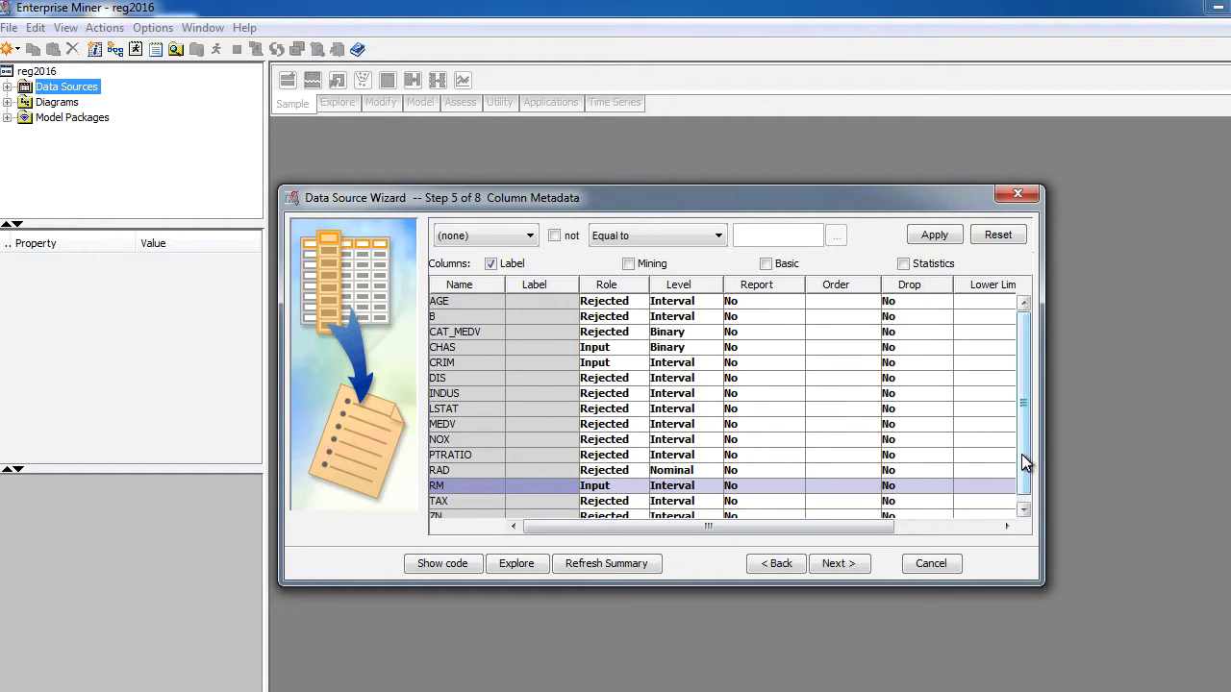
Make MEDV the Target variable and enlarge the wizard to show all rows.
scroll(1025, 476, "down", 1)
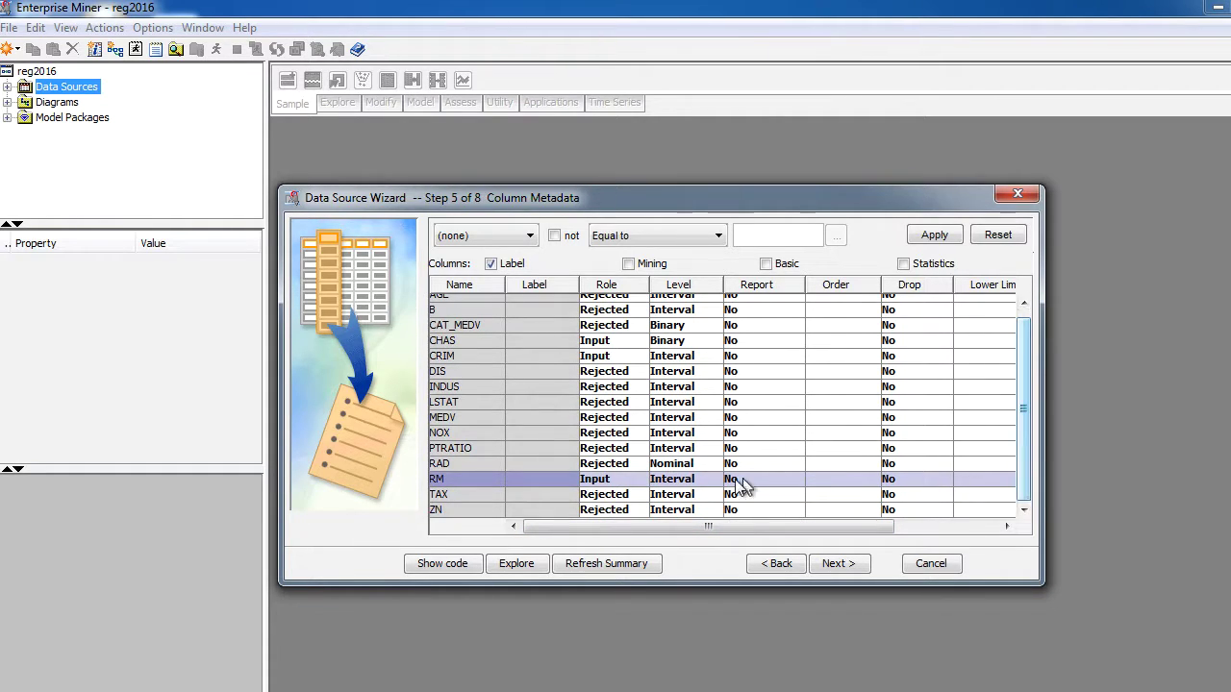
left_click(623, 419)
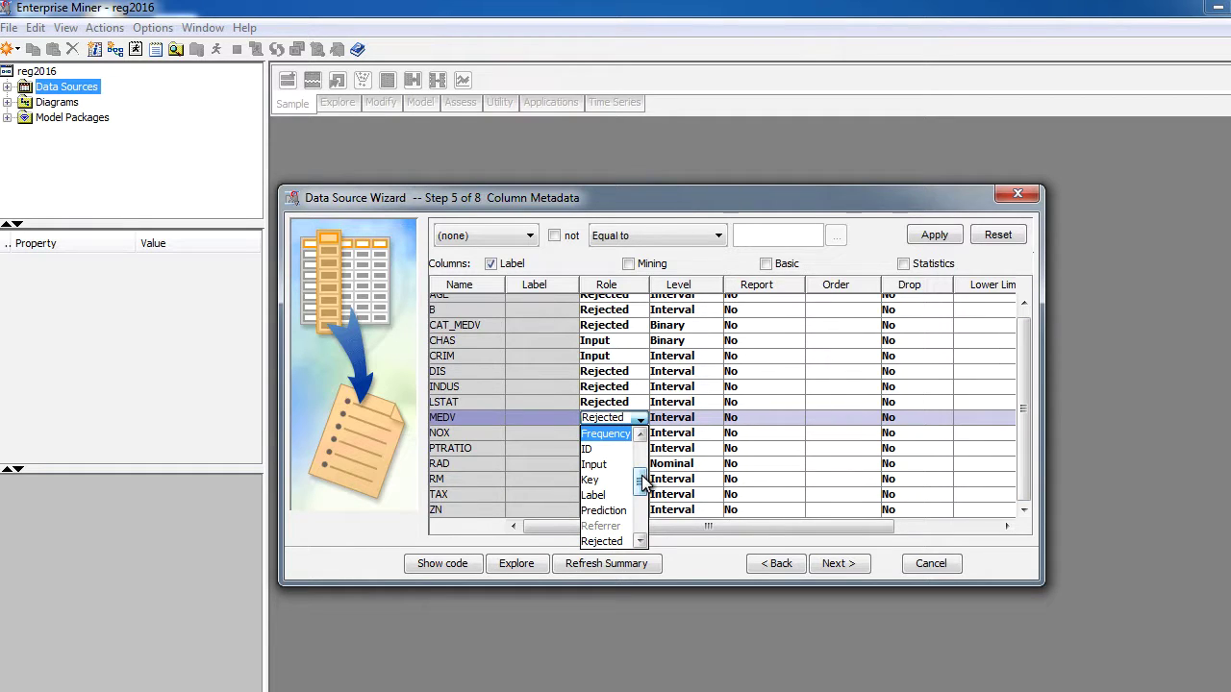
left_click_drag(643, 483, 649, 512)
left_click(601, 510)
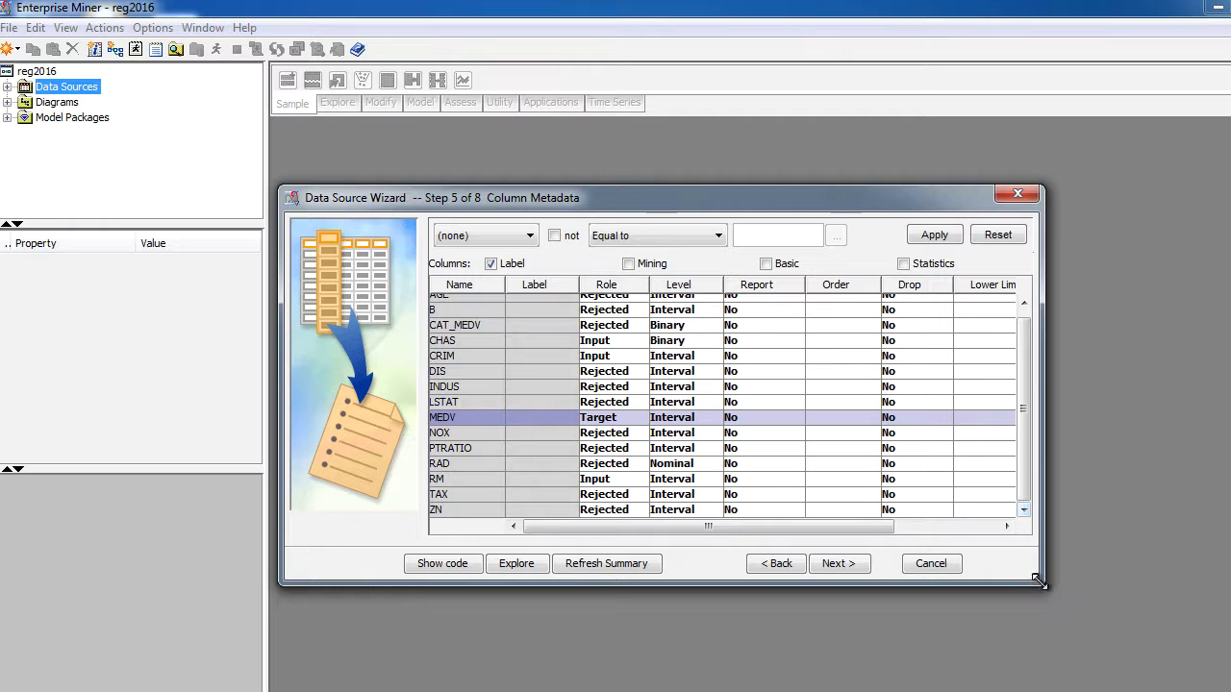
left_click_drag(1042, 582, 1048, 589)
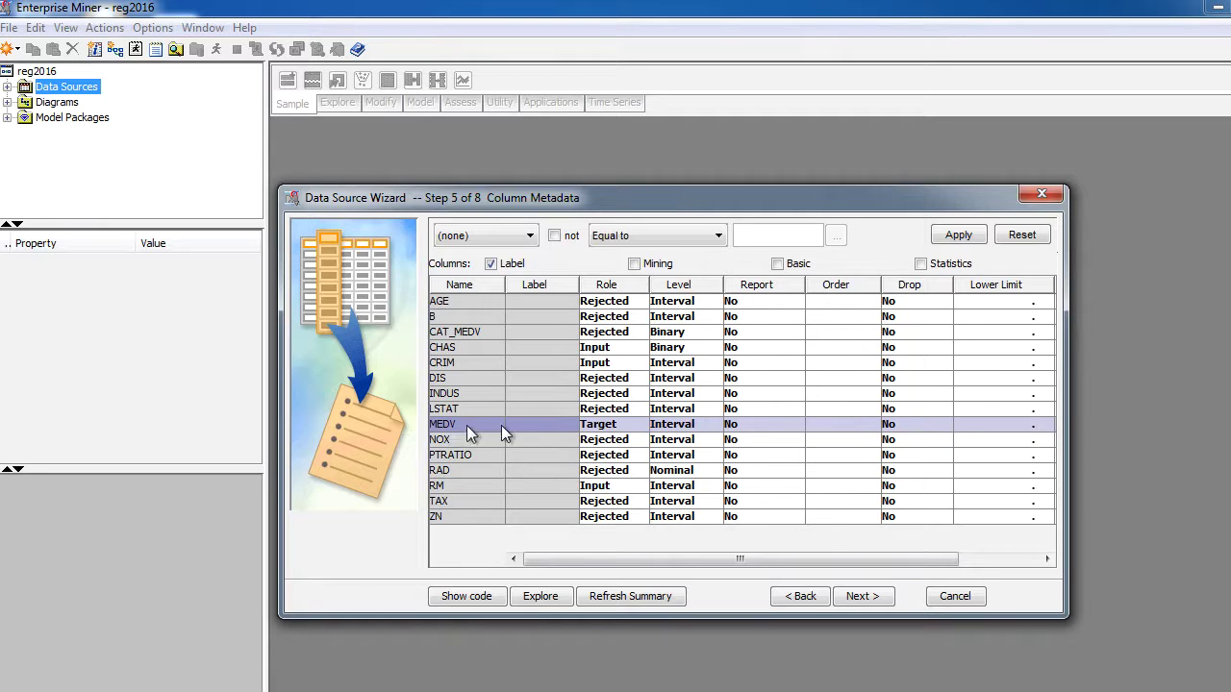
Finish the wizard with no sample data set and data source role Raw.
left_click(860, 597)
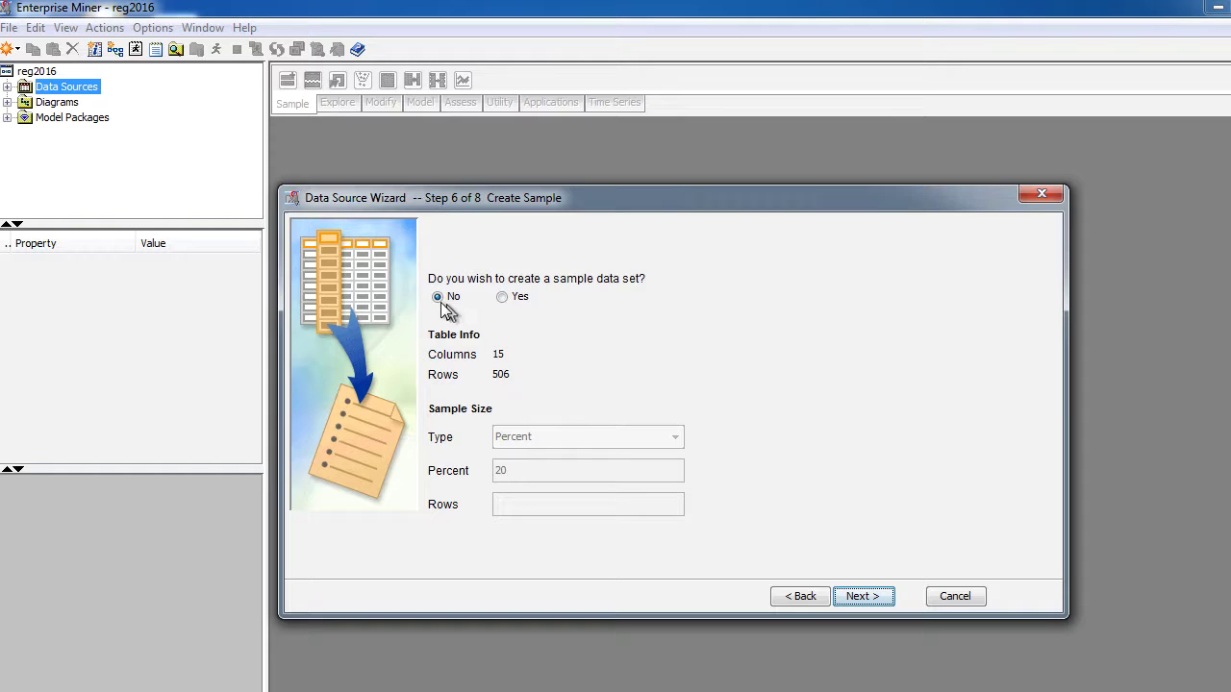
left_click(881, 604)
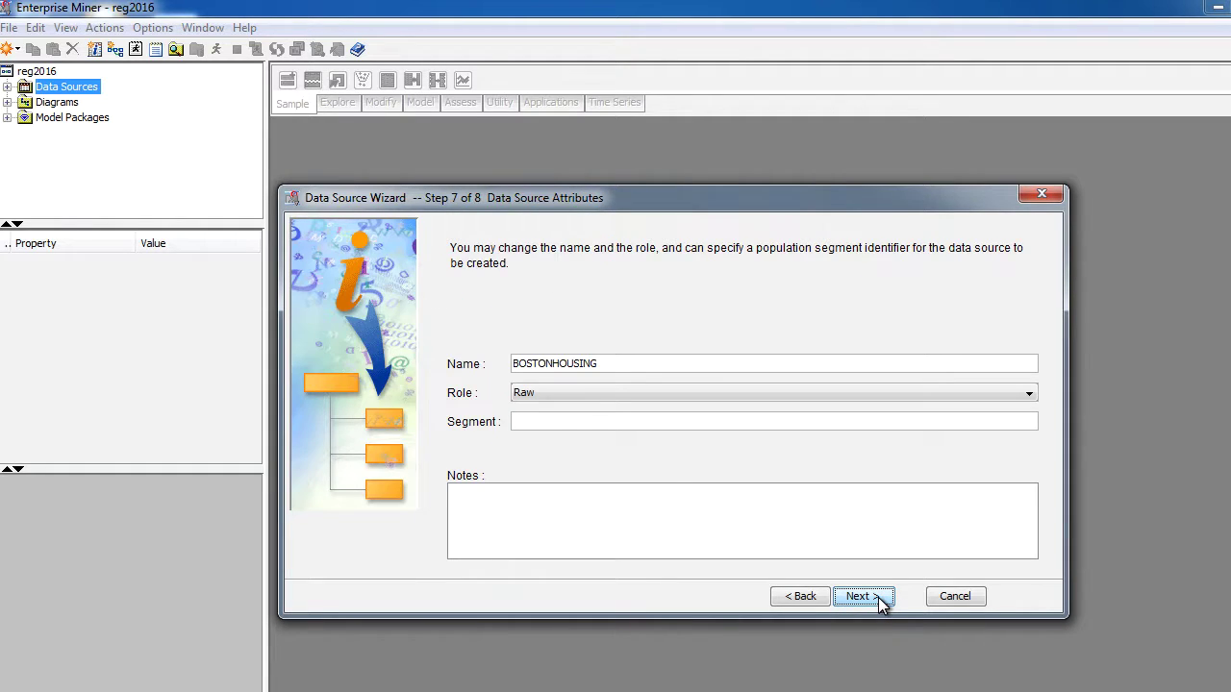
left_click(582, 393)
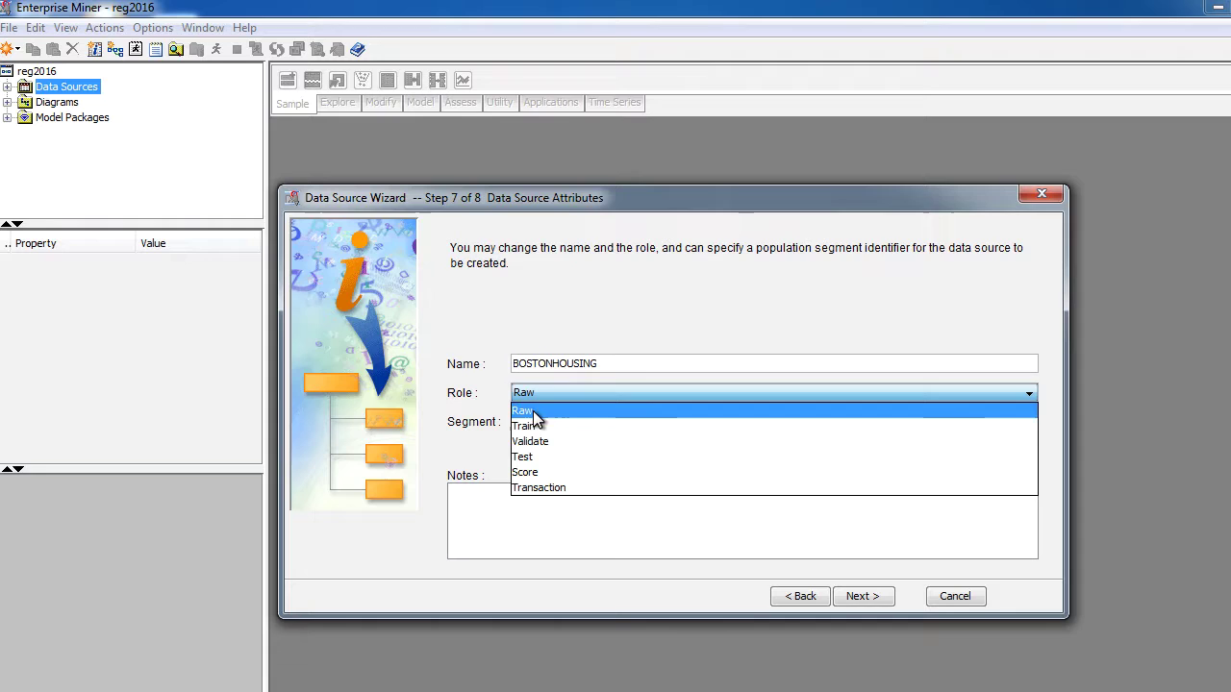
left_click(546, 412)
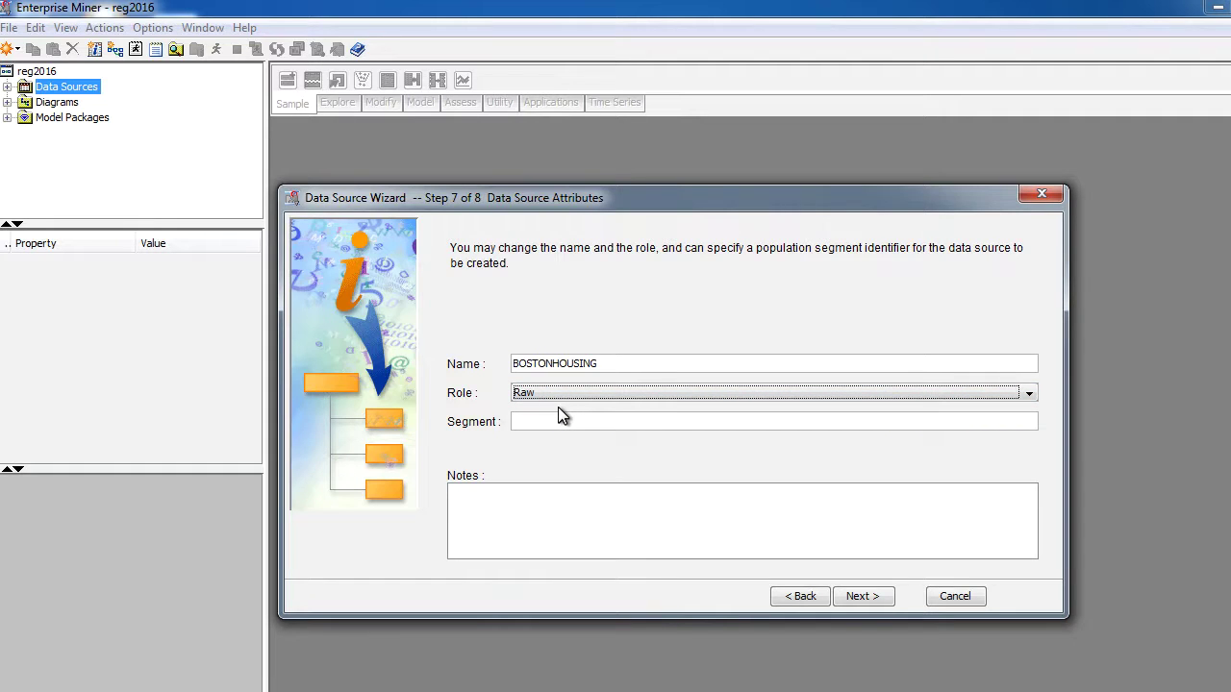
left_click(866, 598)
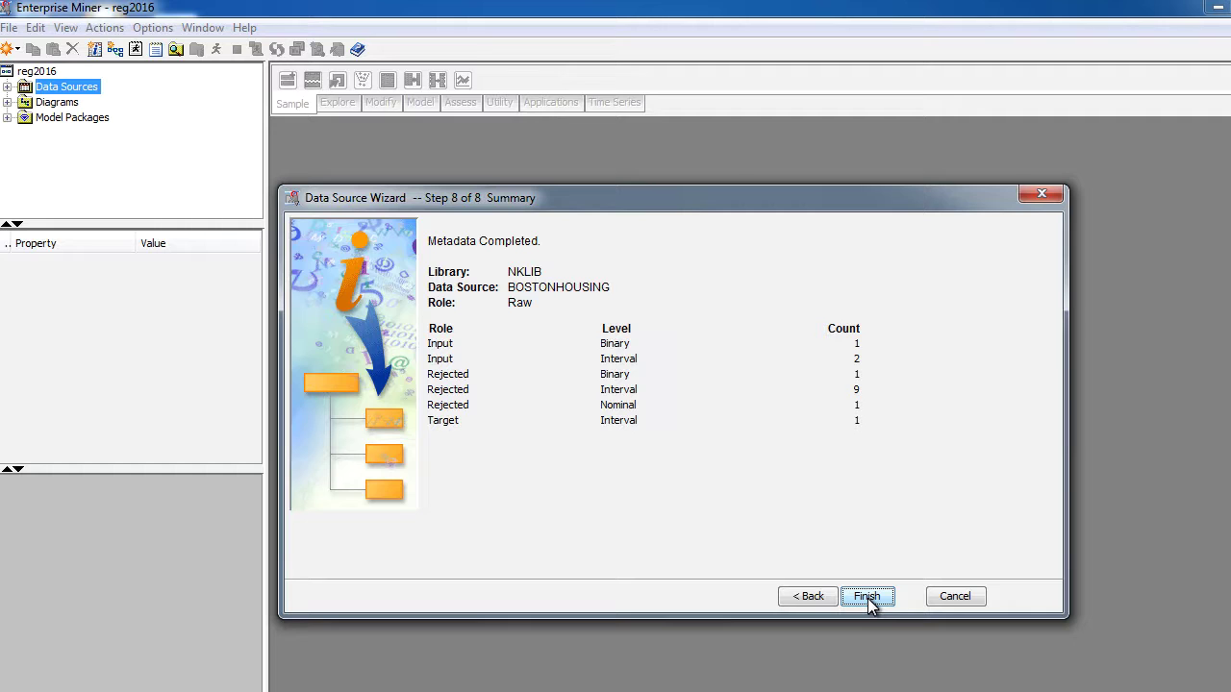
left_click(866, 597)
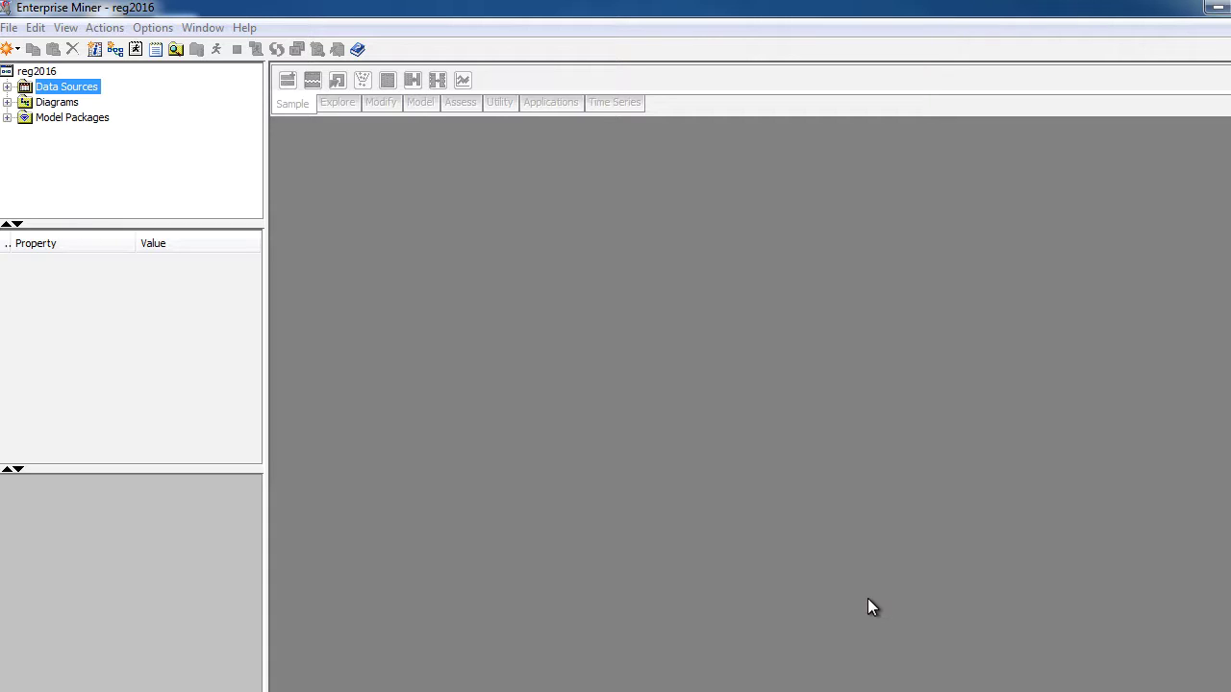
Expand Data Sources to show BOSTONHOUSING and create a new diagram named 'Boston'.
double_click(50, 88)
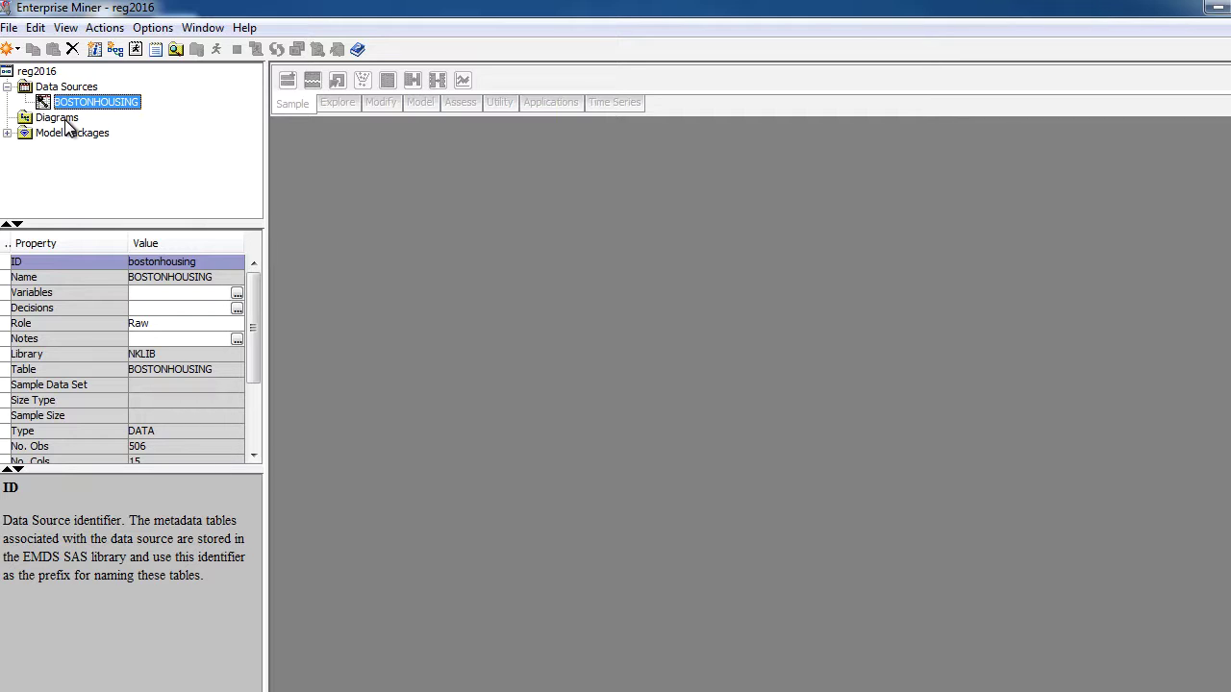
right_click(65, 119)
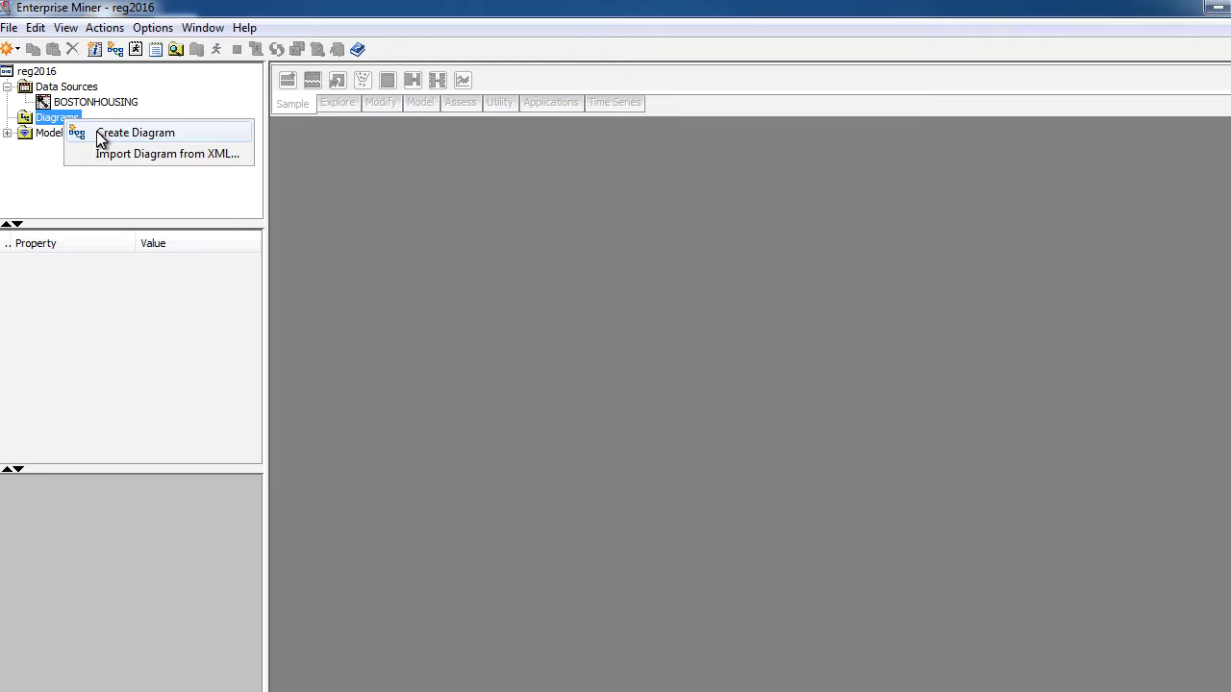
left_click(101, 139)
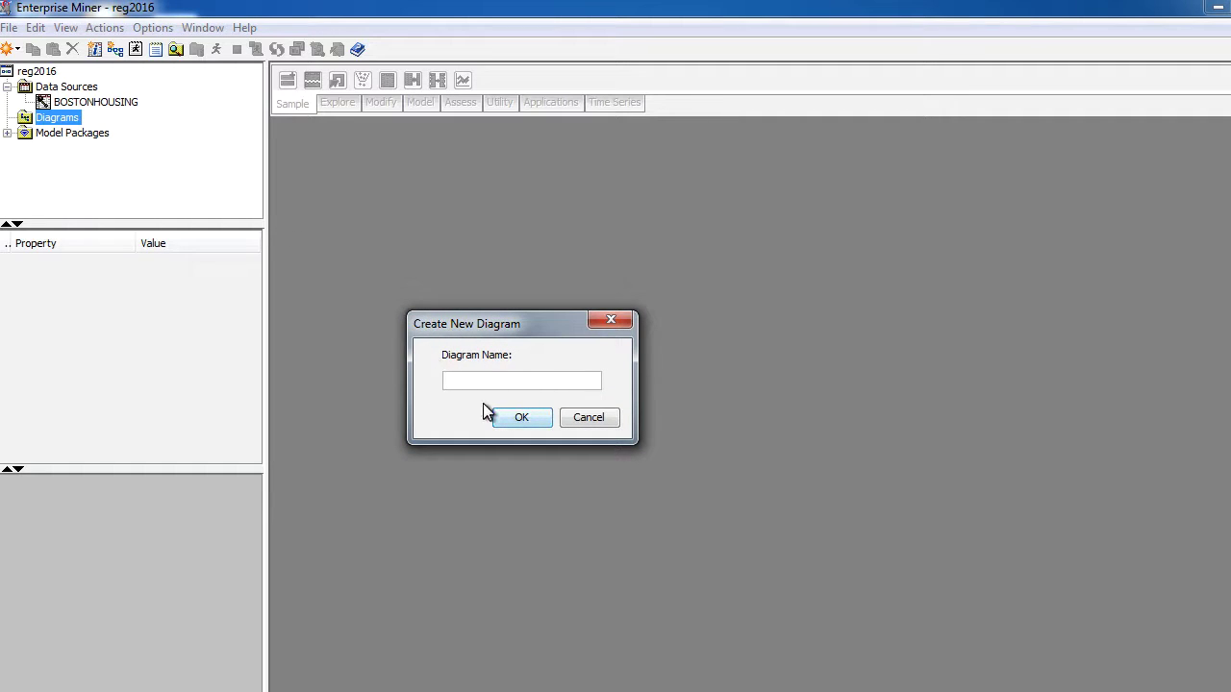
type("Boston")
left_click(510, 418)
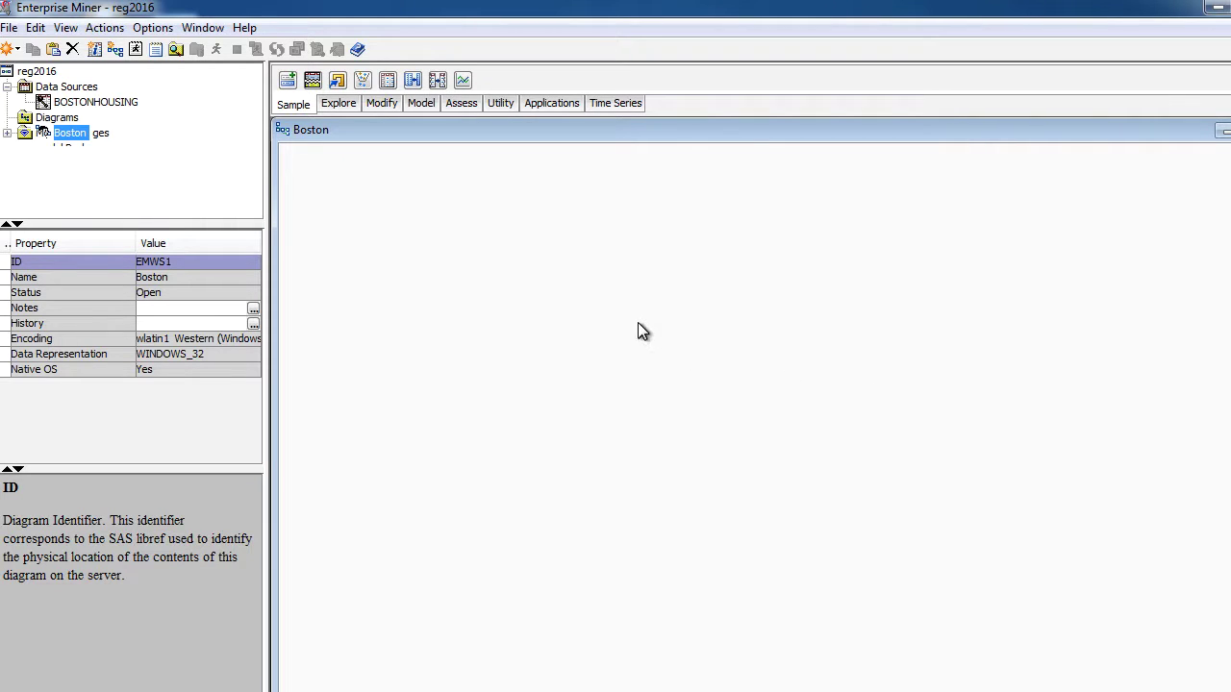
left_click(102, 107)
left_click_drag(96, 101, 308, 219)
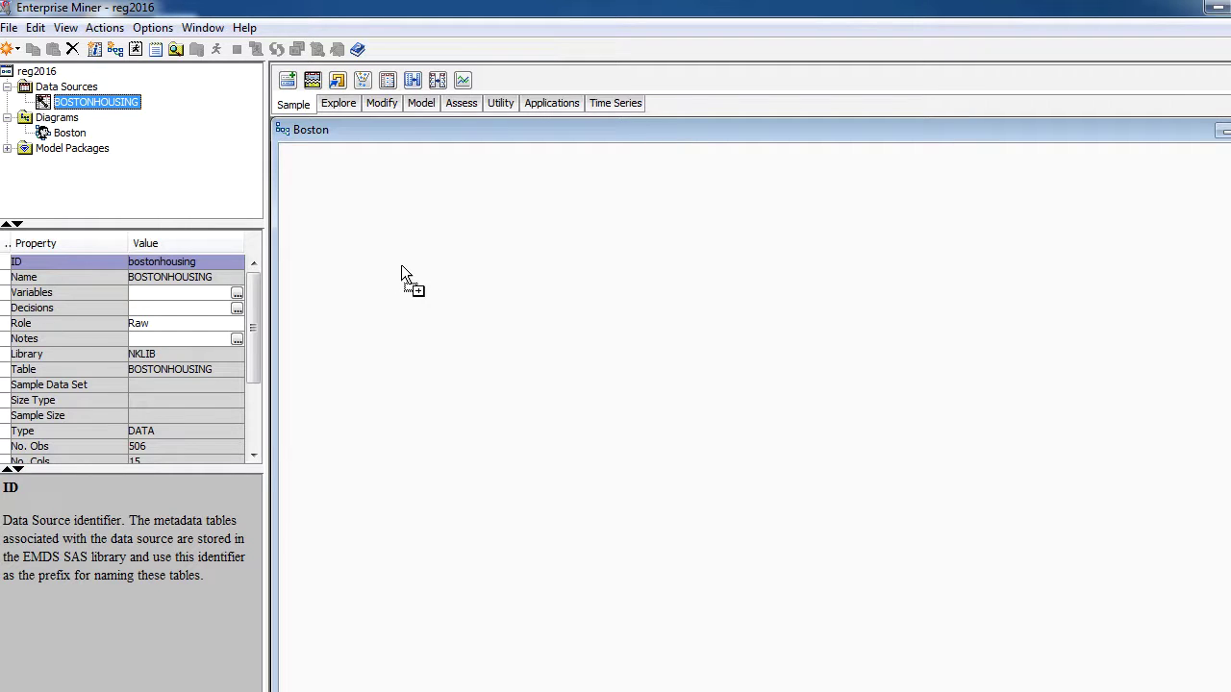
left_click_drag(402, 267, 402, 268)
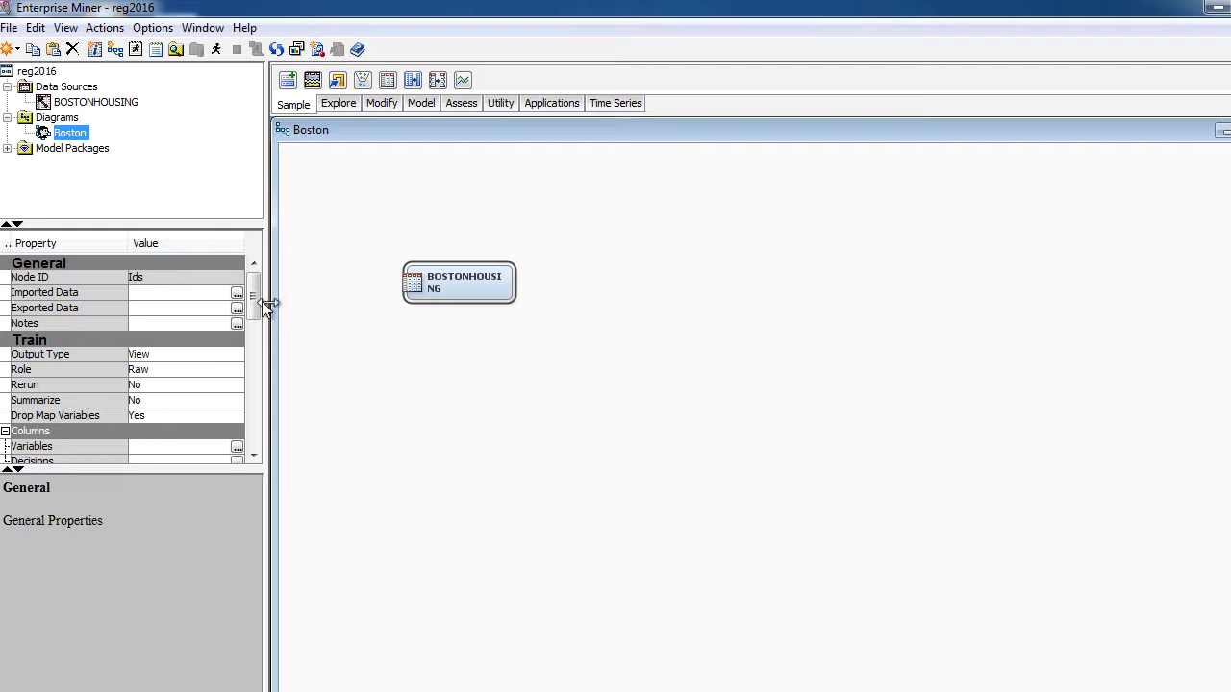
left_click_drag(261, 301, 263, 326)
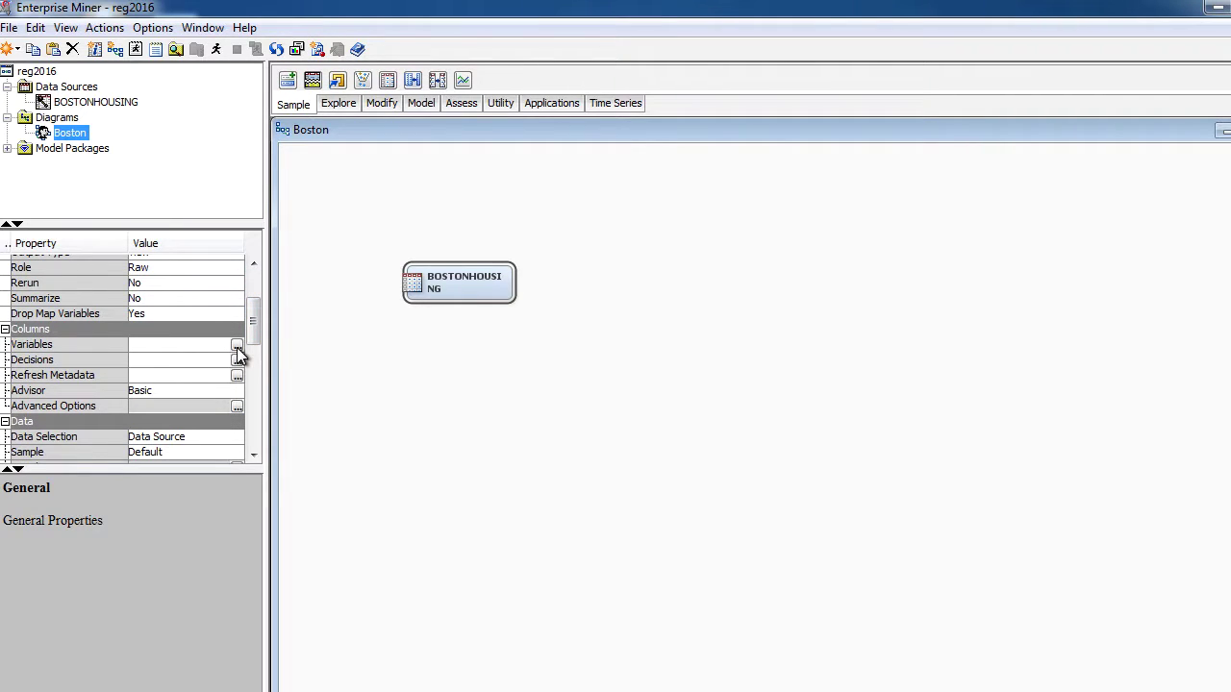
left_click(237, 346)
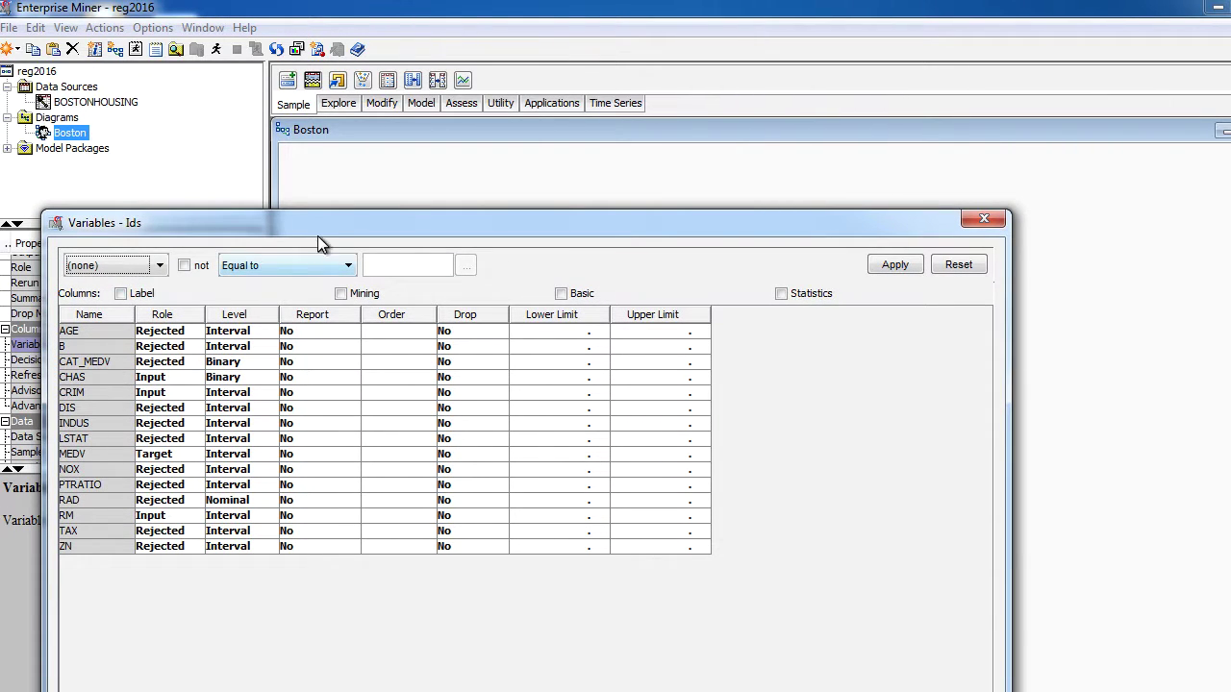
left_click_drag(317, 236, 471, 144)
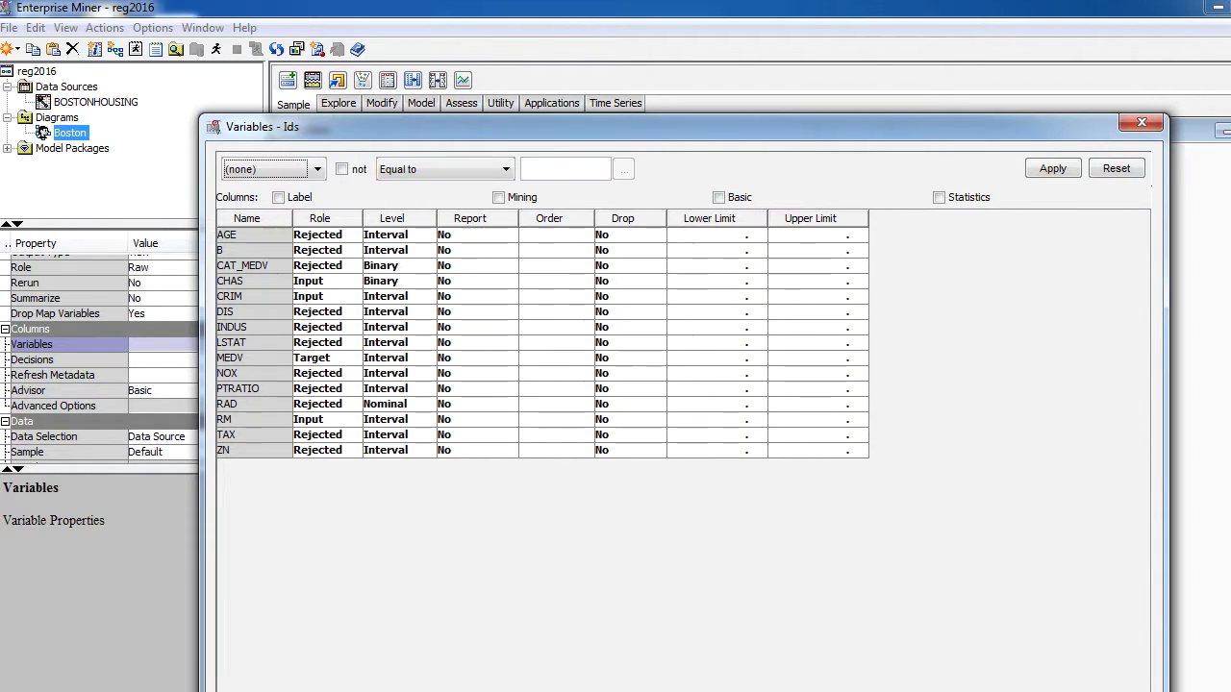
key("Return")
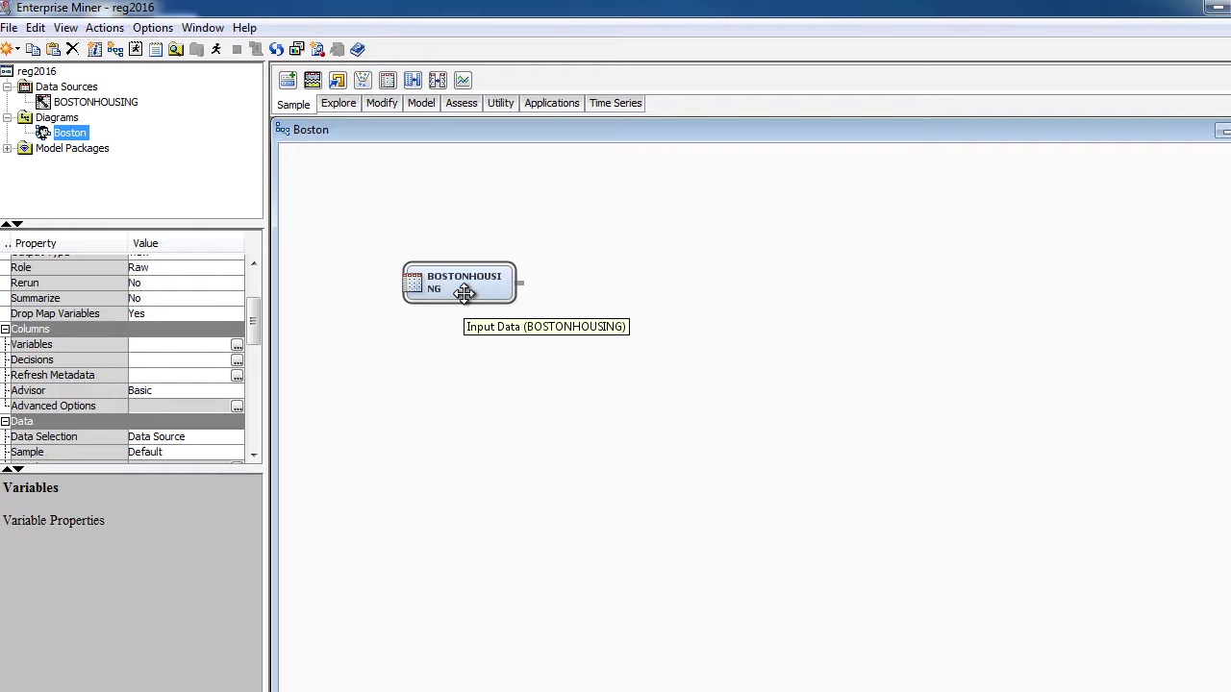
left_click(236, 346)
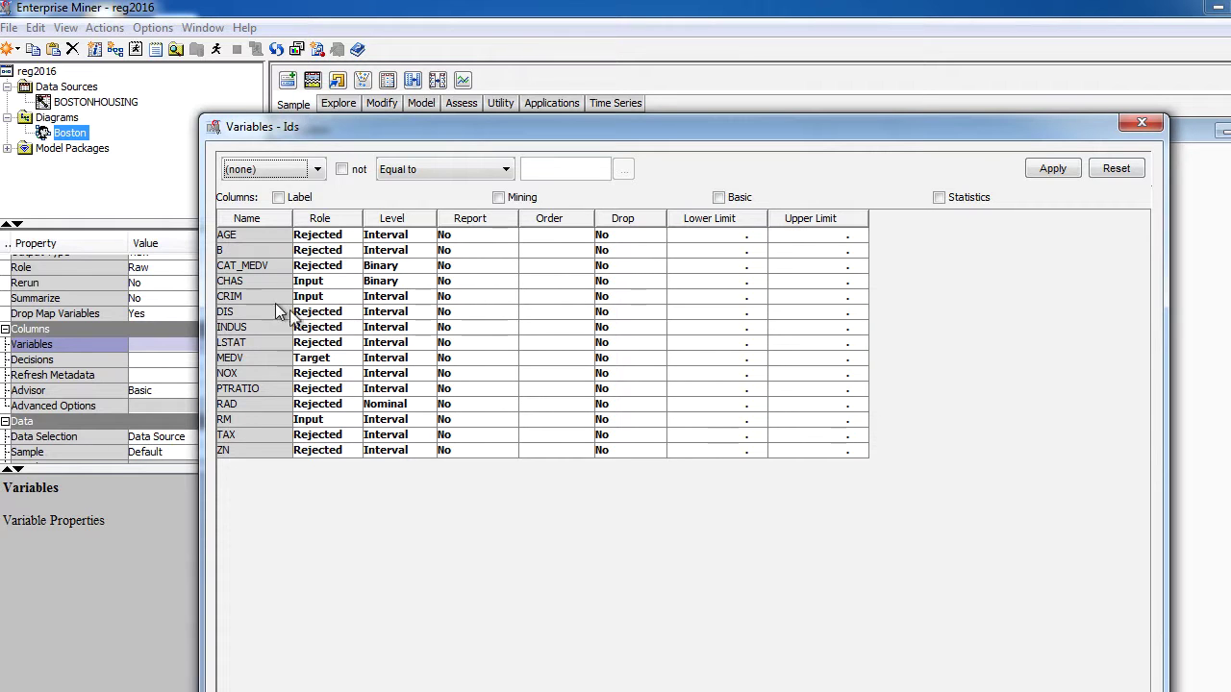
left_click(380, 284)
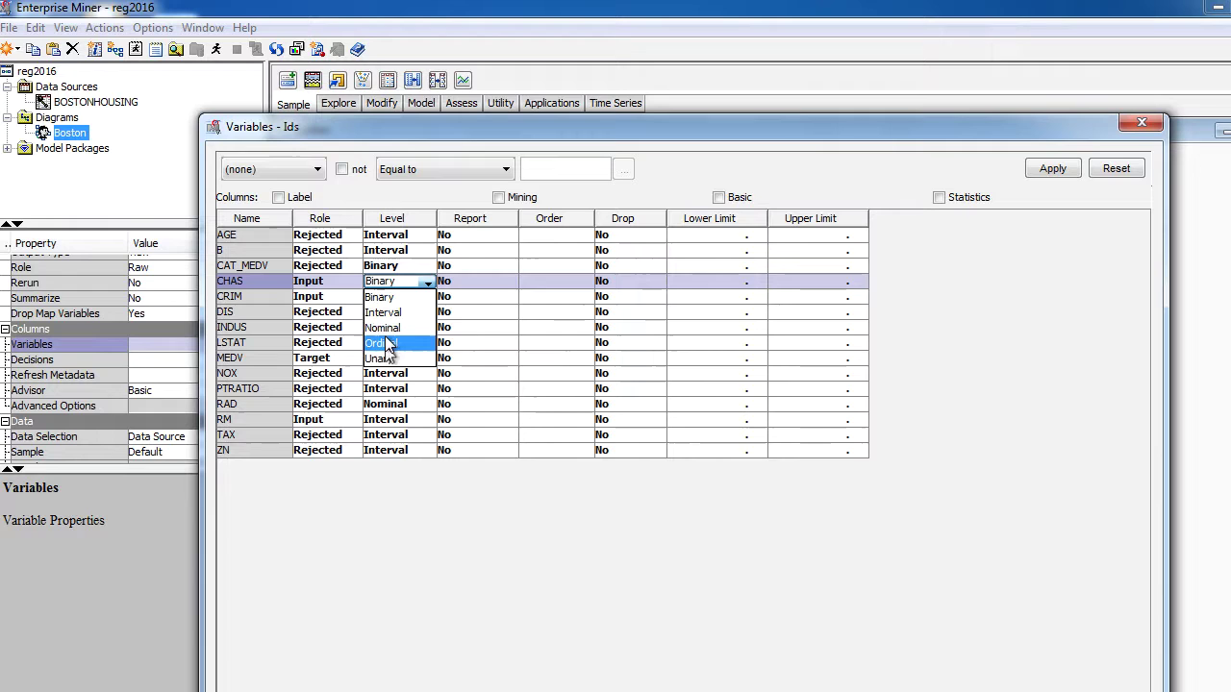
left_click(332, 293)
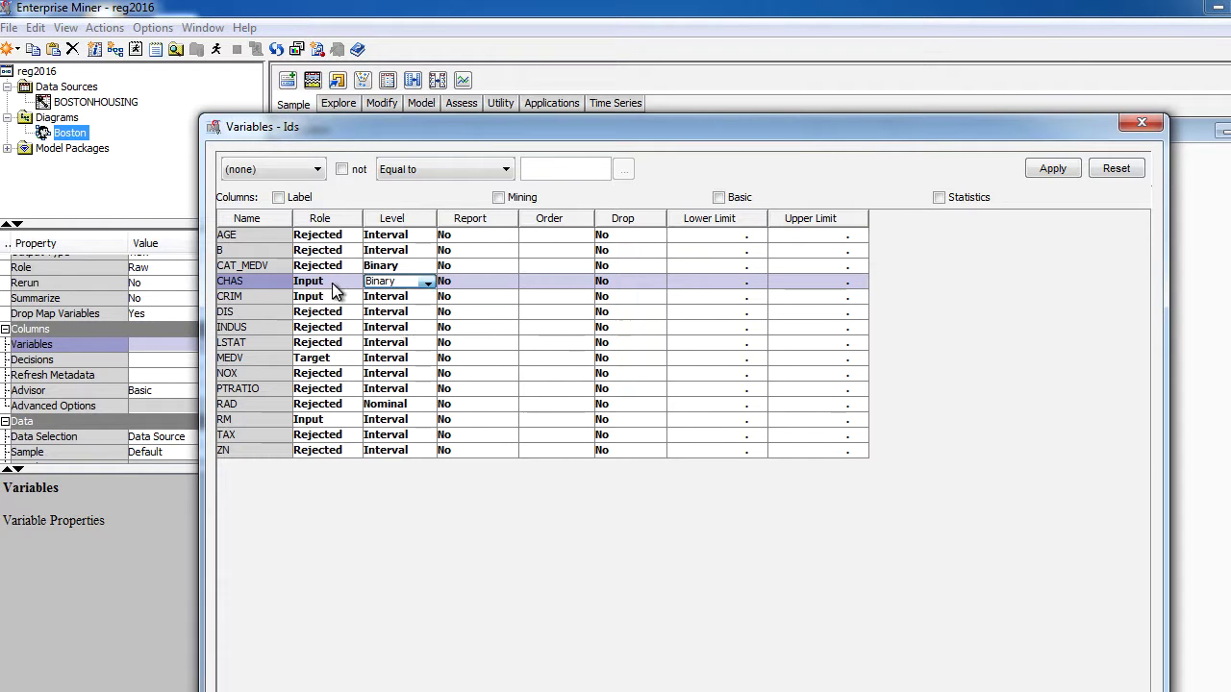
left_click(332, 283)
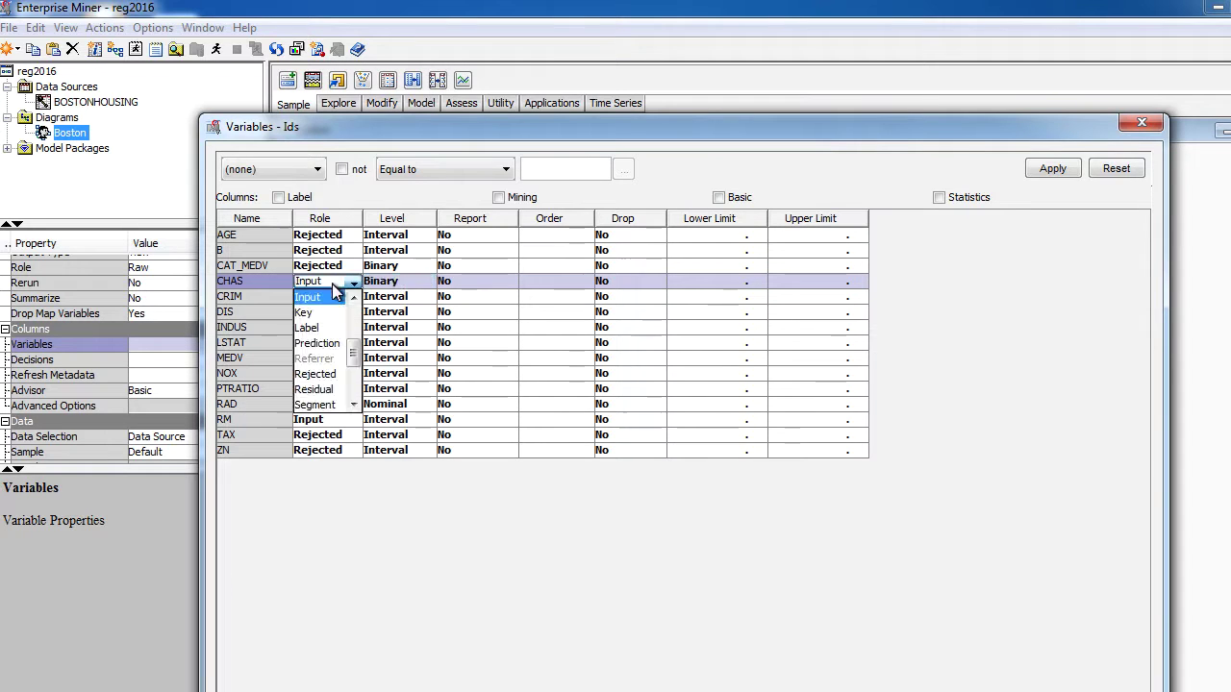
left_click(358, 481)
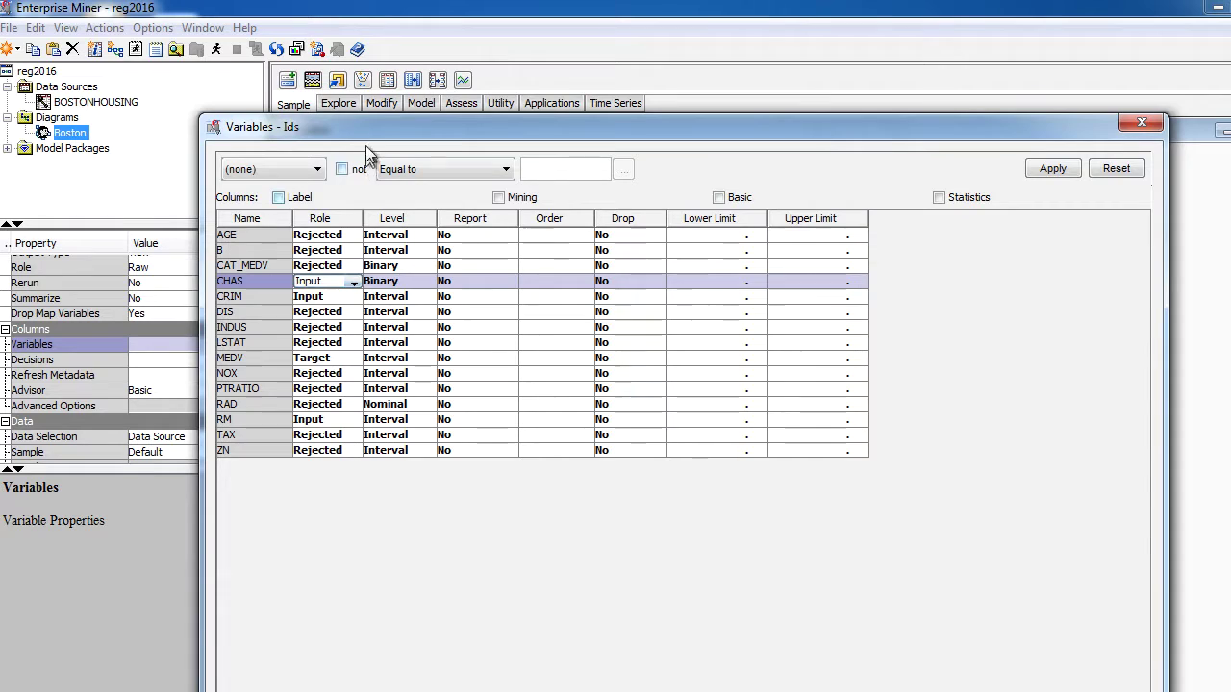
left_click_drag(367, 130, 819, 142)
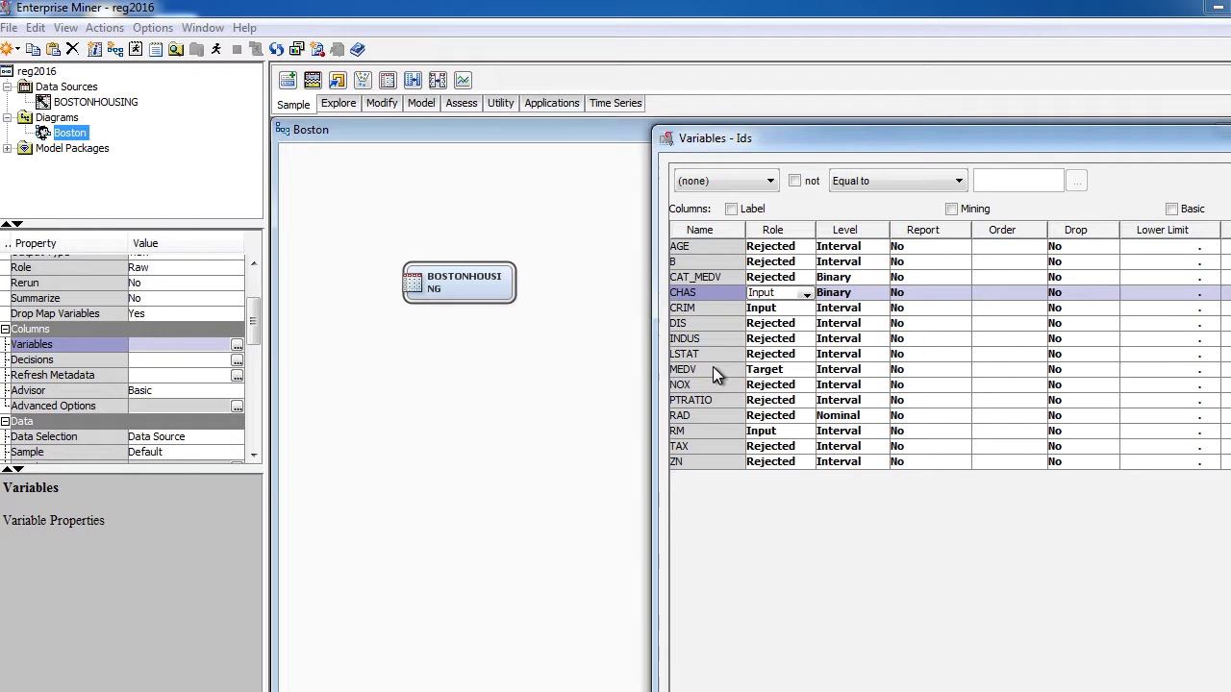
left_click(803, 292)
left_click(787, 392)
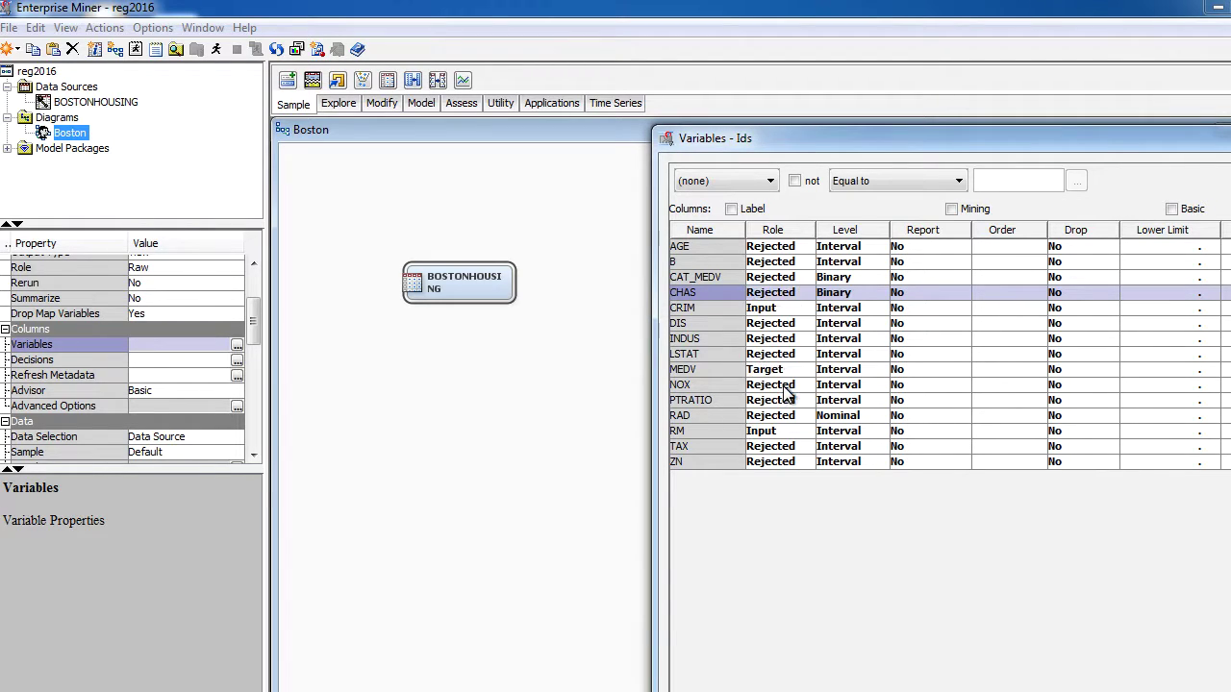
left_click_drag(830, 141, 666, 119)
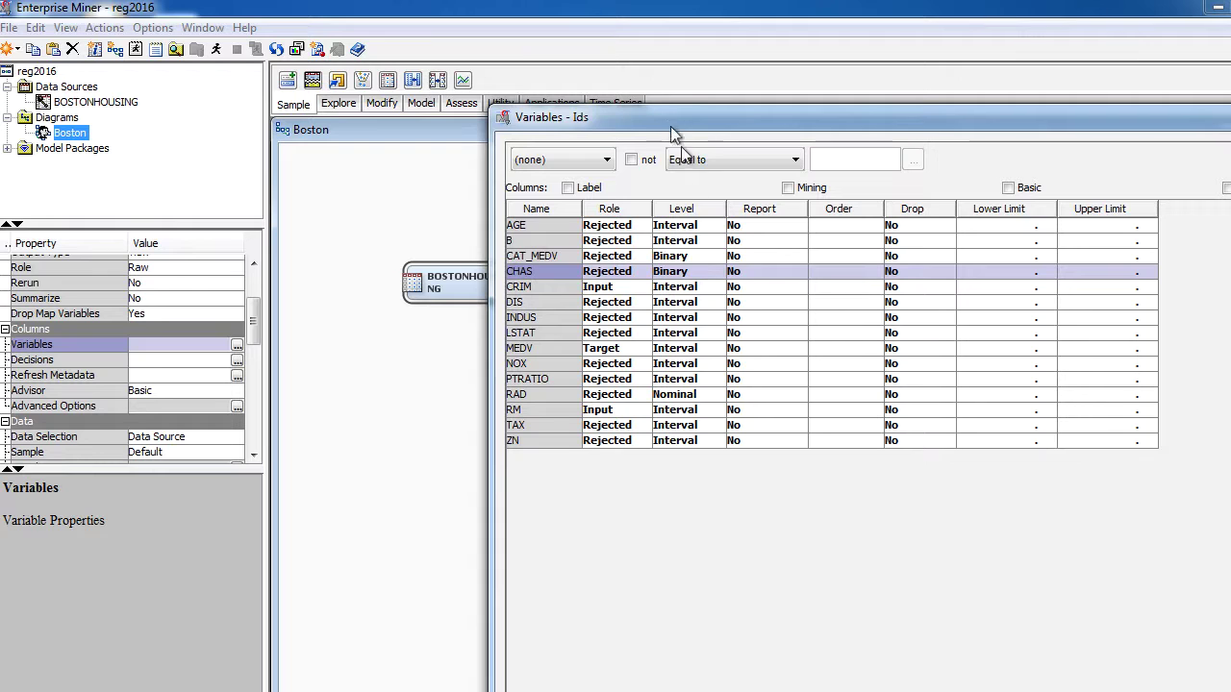
left_click(642, 271)
left_click(625, 317)
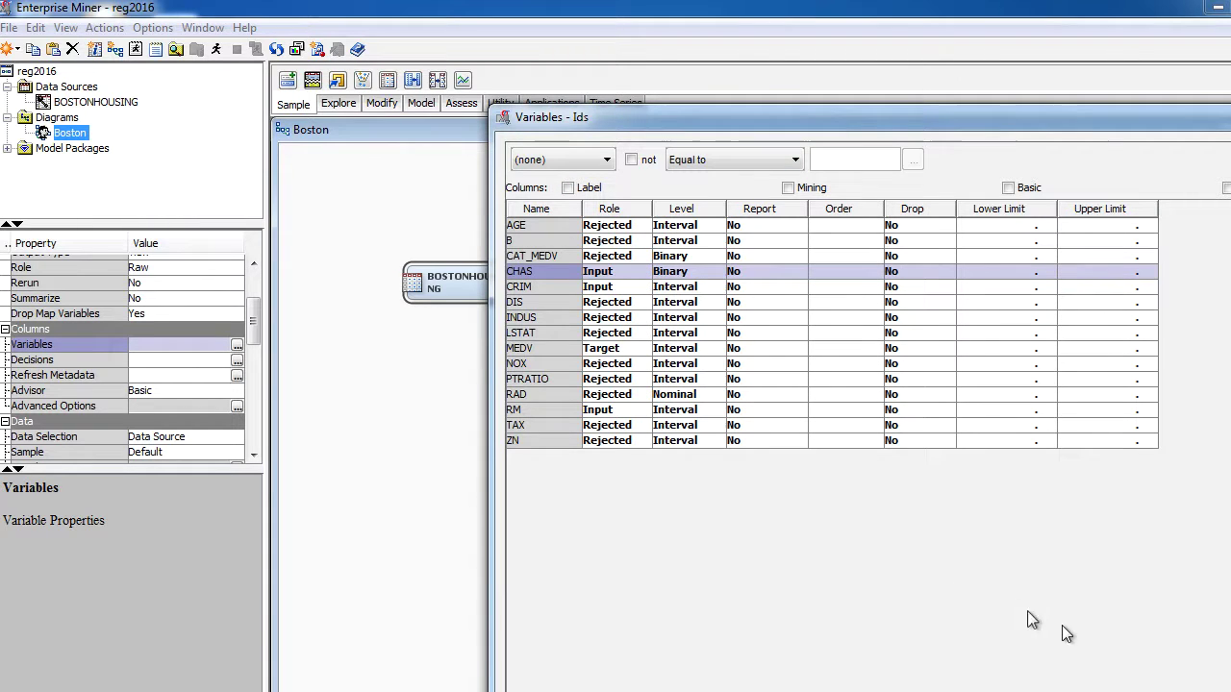
left_click_drag(887, 114, 609, 28)
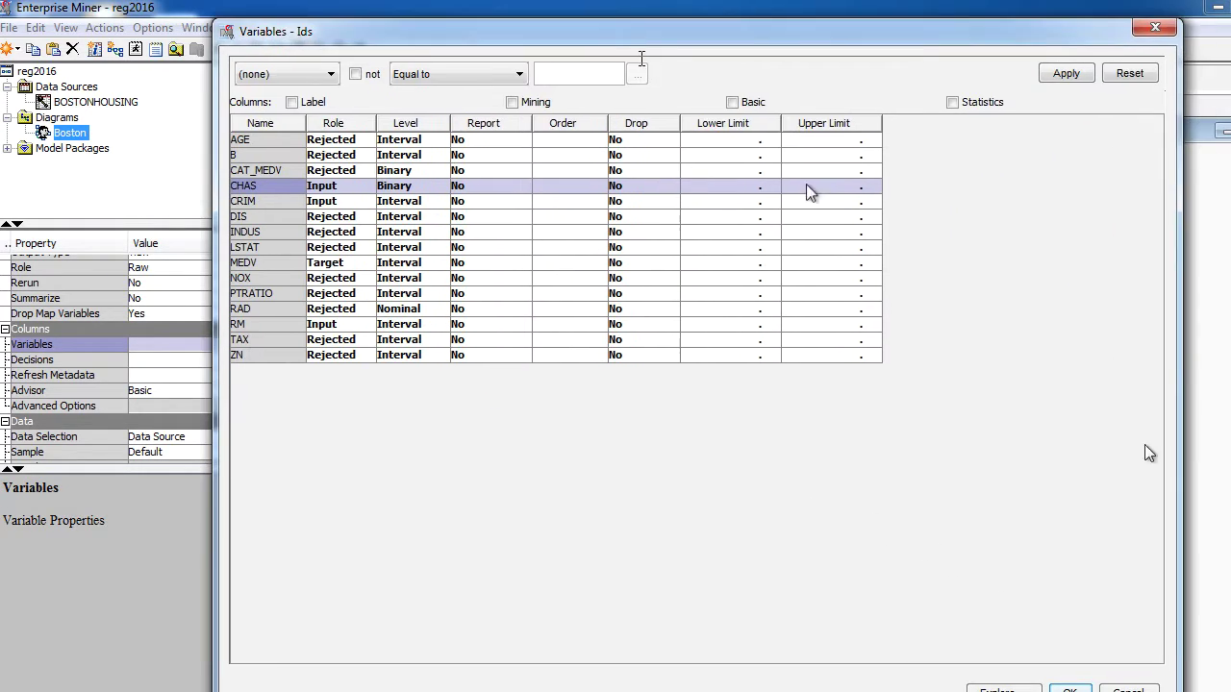
left_click_drag(956, 39, 928, 18)
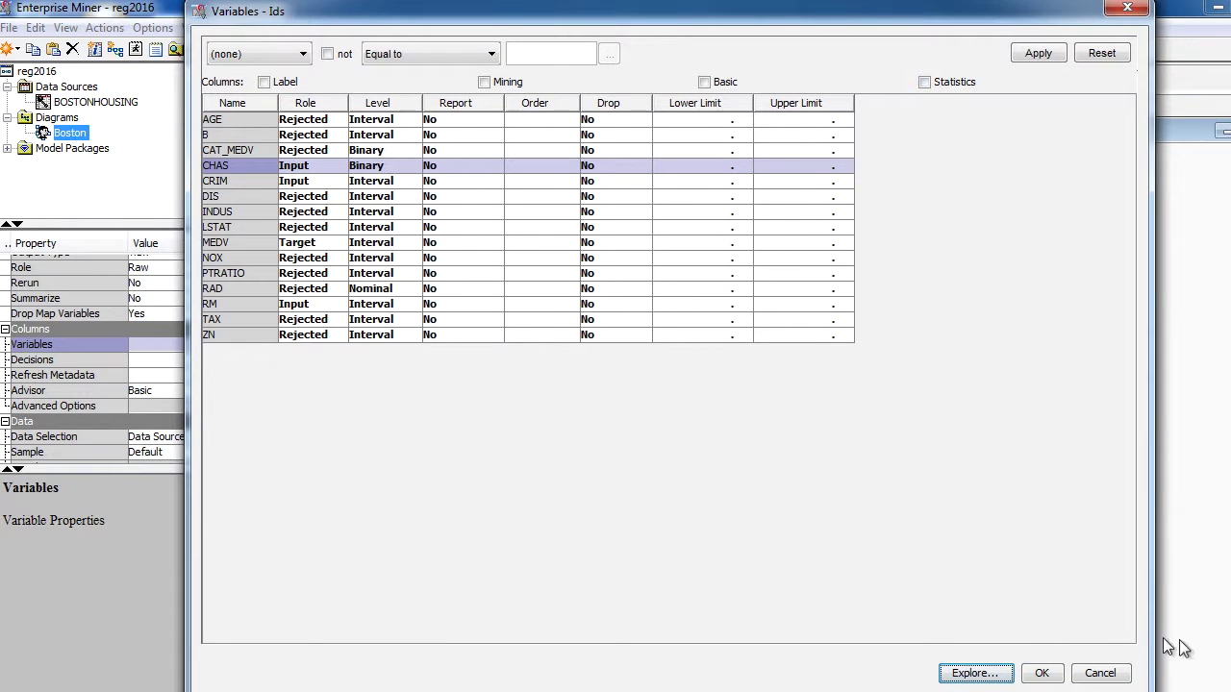
left_click(1119, 675)
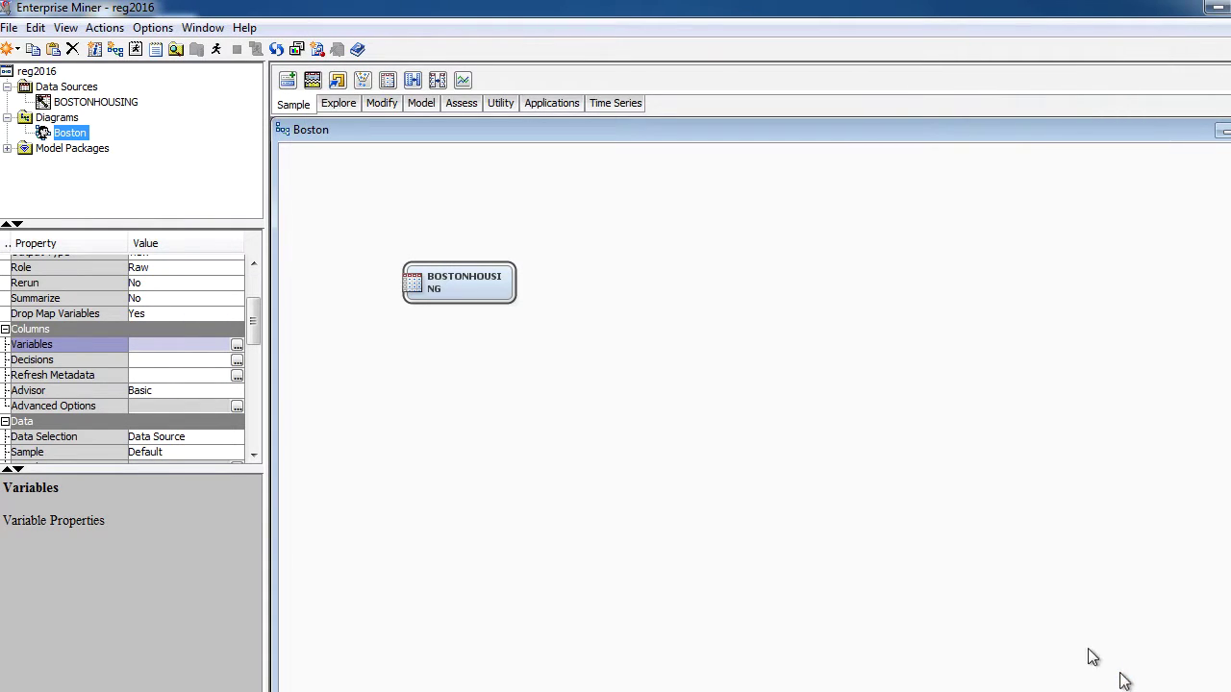
left_click(127, 102)
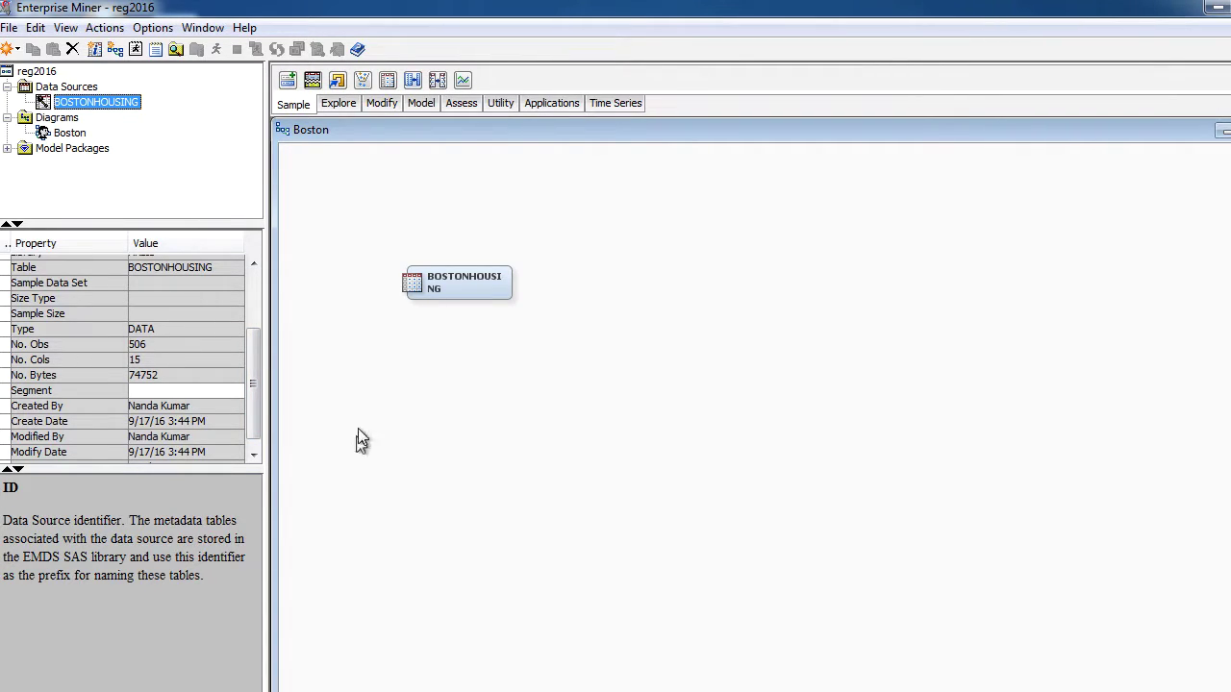
left_click(434, 290)
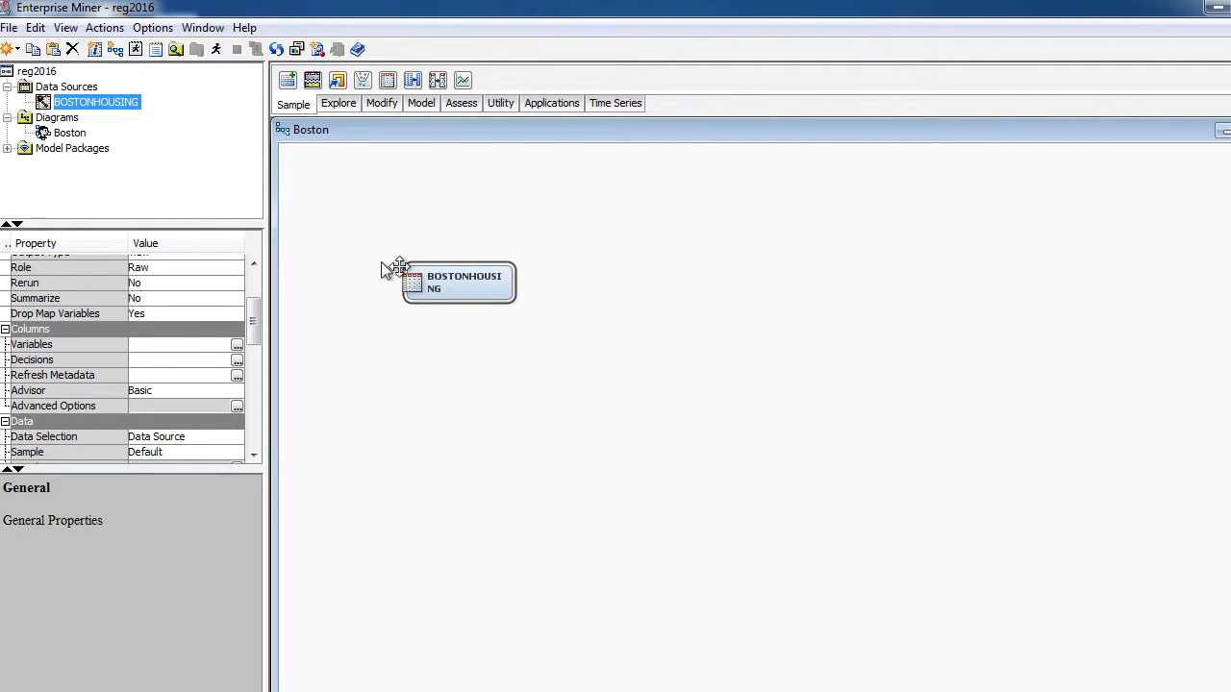
right_click(449, 280)
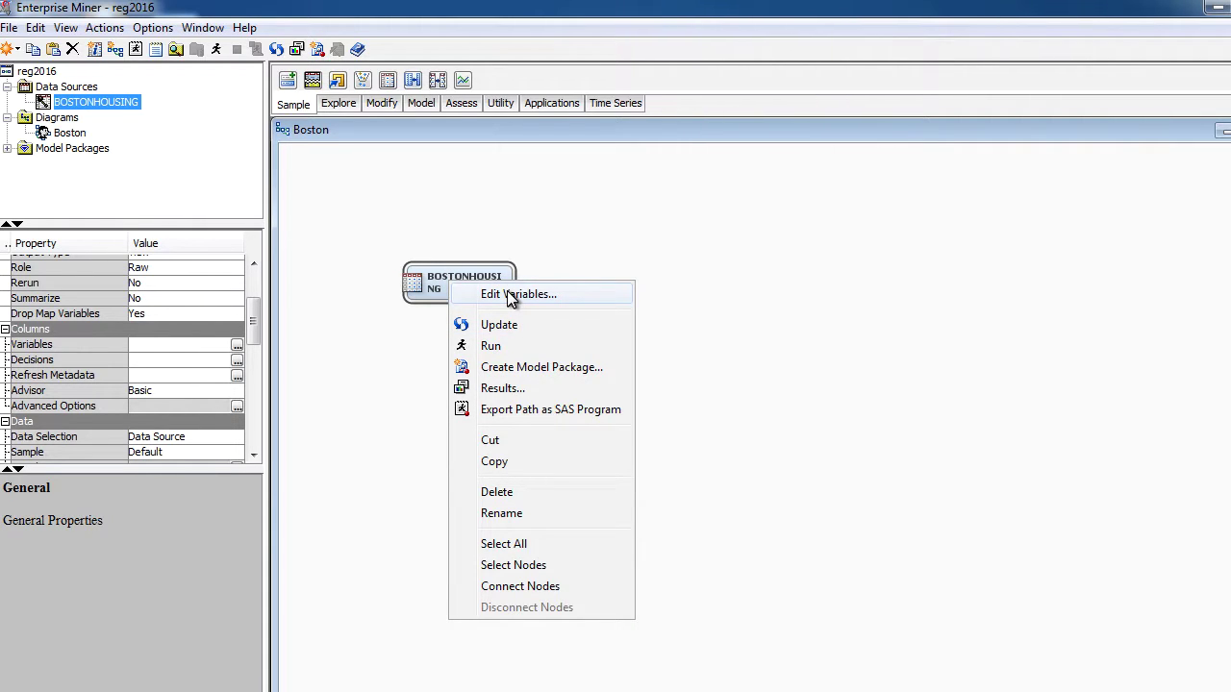
left_click(470, 271)
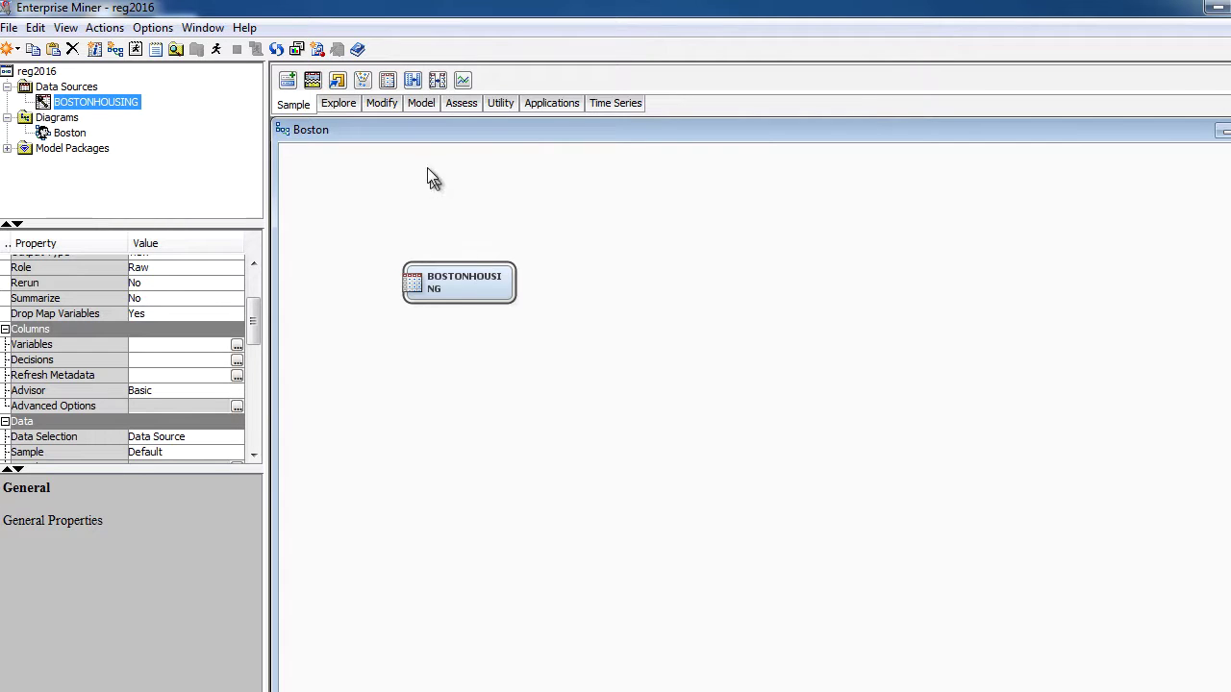
left_click(343, 104)
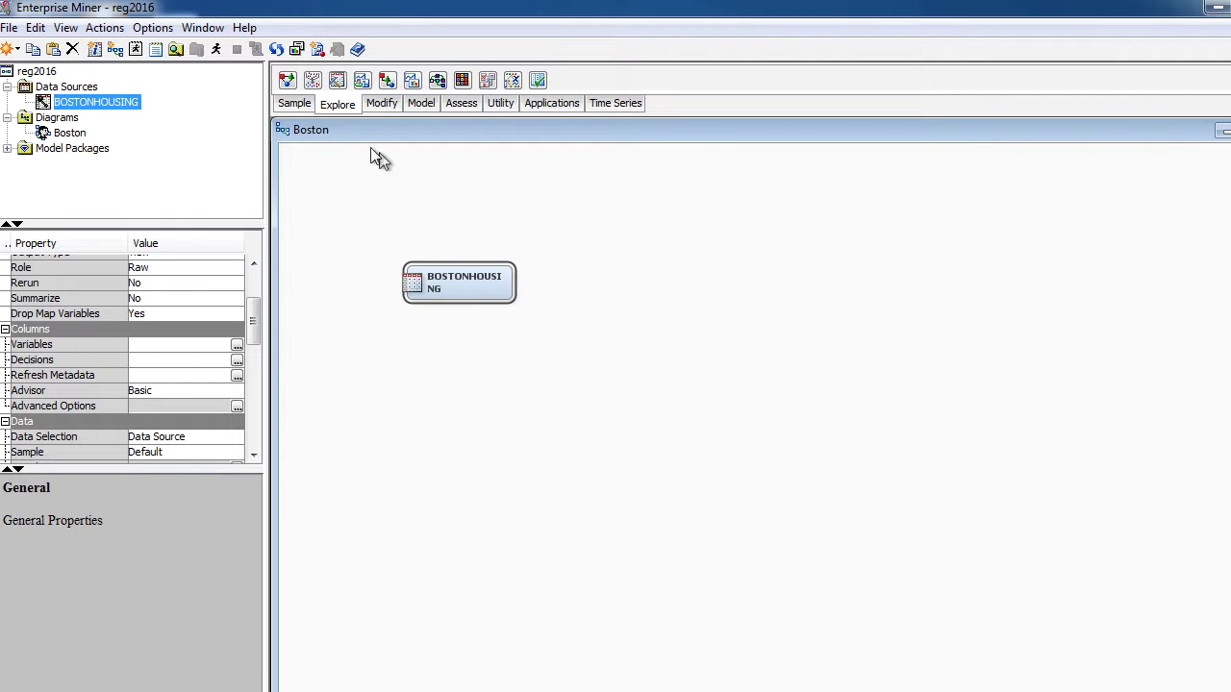
left_click(304, 107)
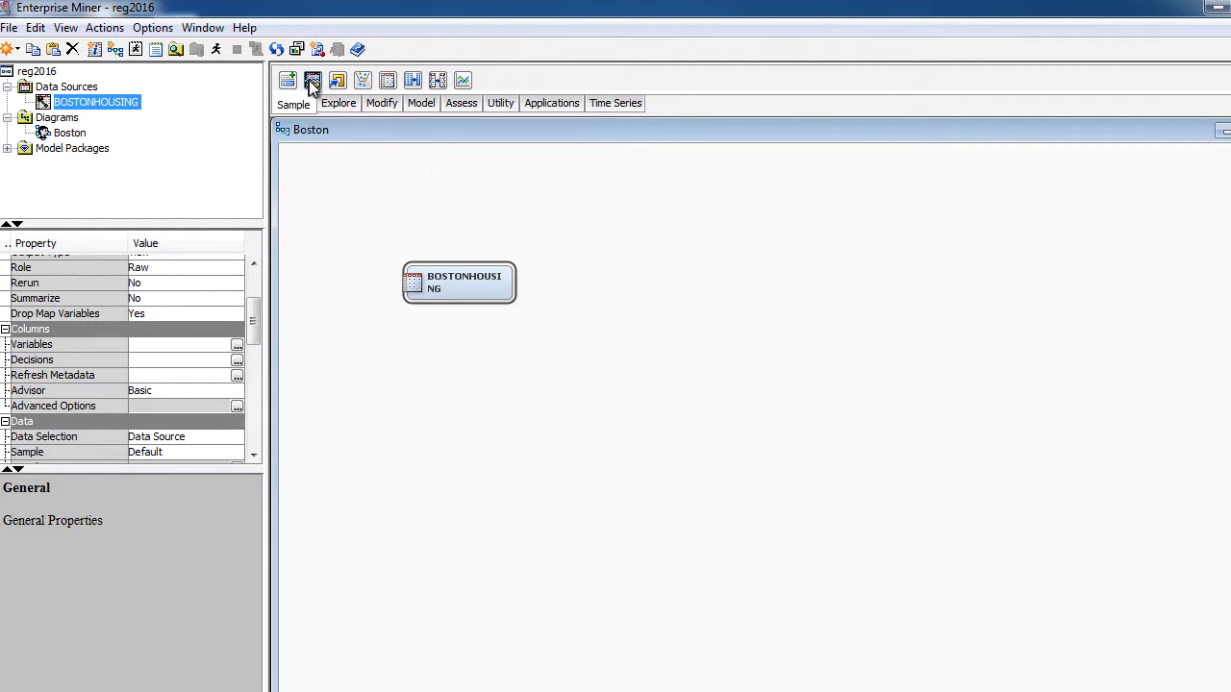
Place a Data Partition node beside BOSTONHOUSING and connect BOSTONHOUSING's output to it.
left_click_drag(639, 276, 638, 276)
left_click_drag(702, 298, 670, 282)
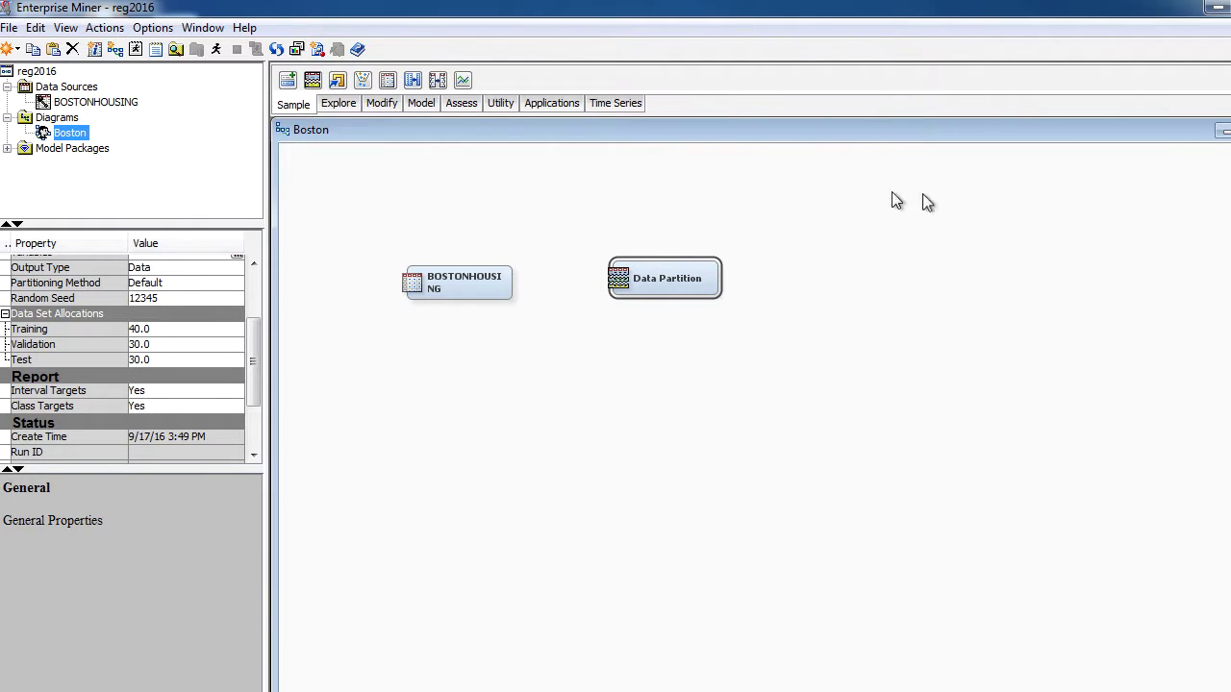
left_click_drag(505, 278, 636, 279)
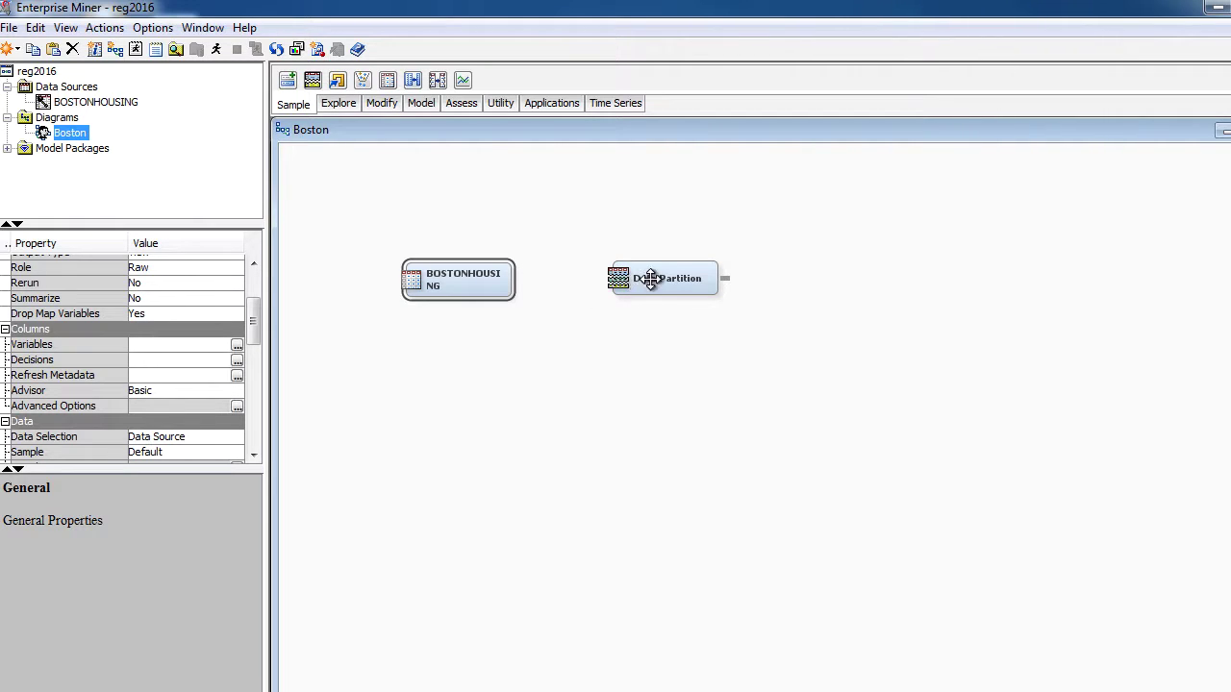
mouse_move(523, 272)
left_mouse_down()
mouse_move(621, 275)
mouse_move(530, 266)
left_mouse_up()
left_click_drag(525, 268, 613, 277)
left_click(636, 280)
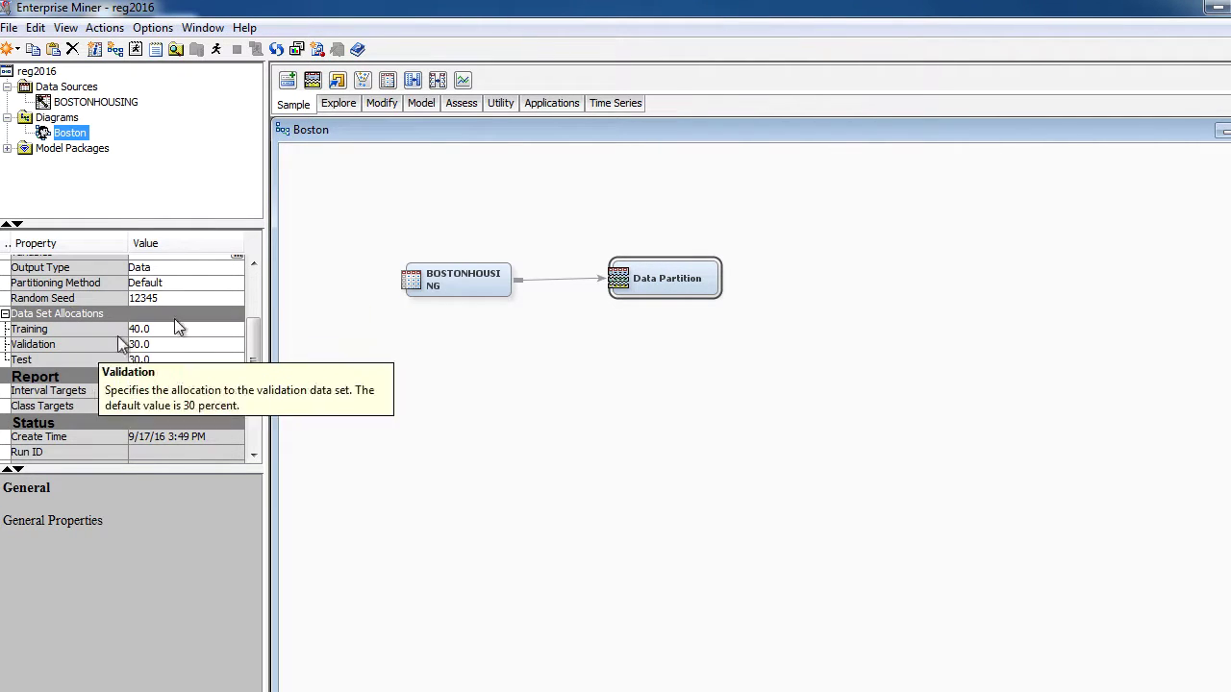
Review Data Partition properties, keeping Partitioning Method Default and Random Seed 12345.
left_click(412, 281)
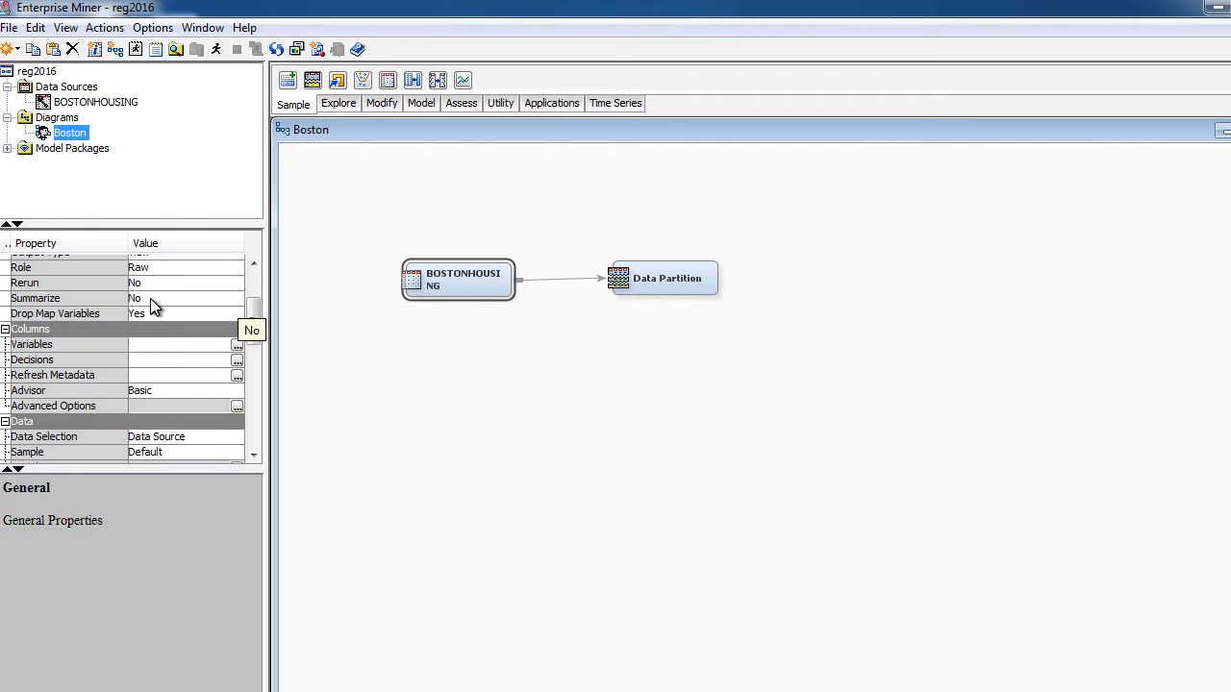
left_click(629, 276)
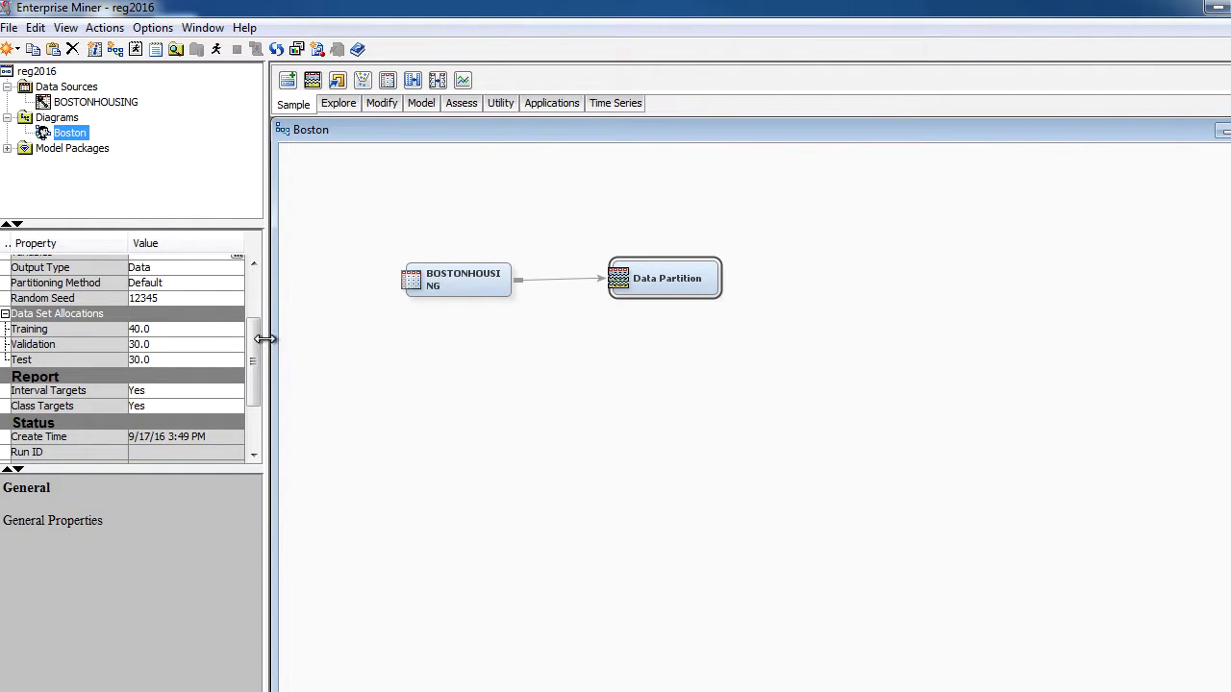
left_click_drag(257, 338, 262, 302)
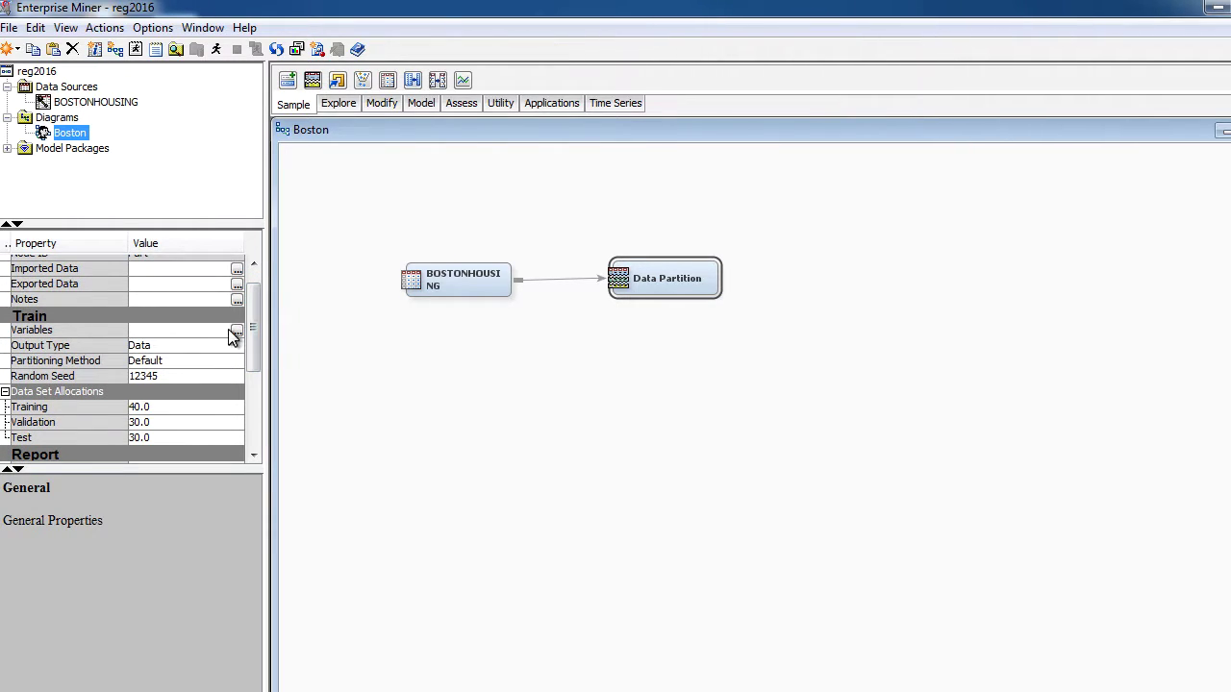
left_click(178, 370)
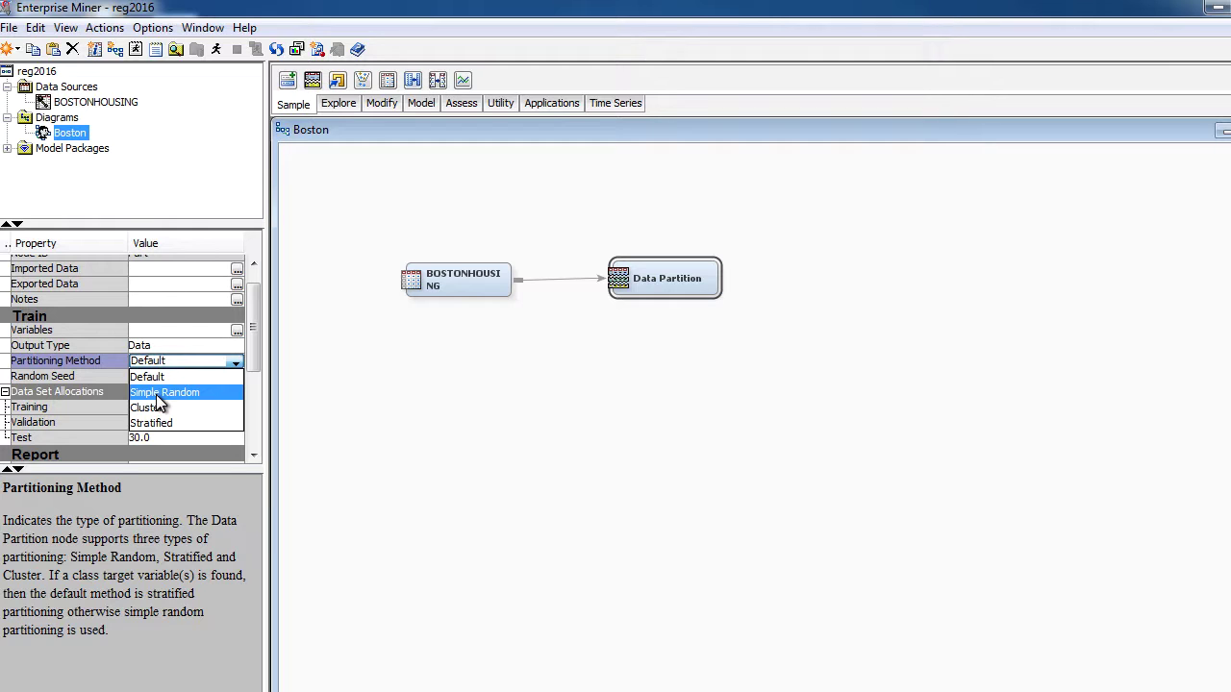
left_click(192, 377)
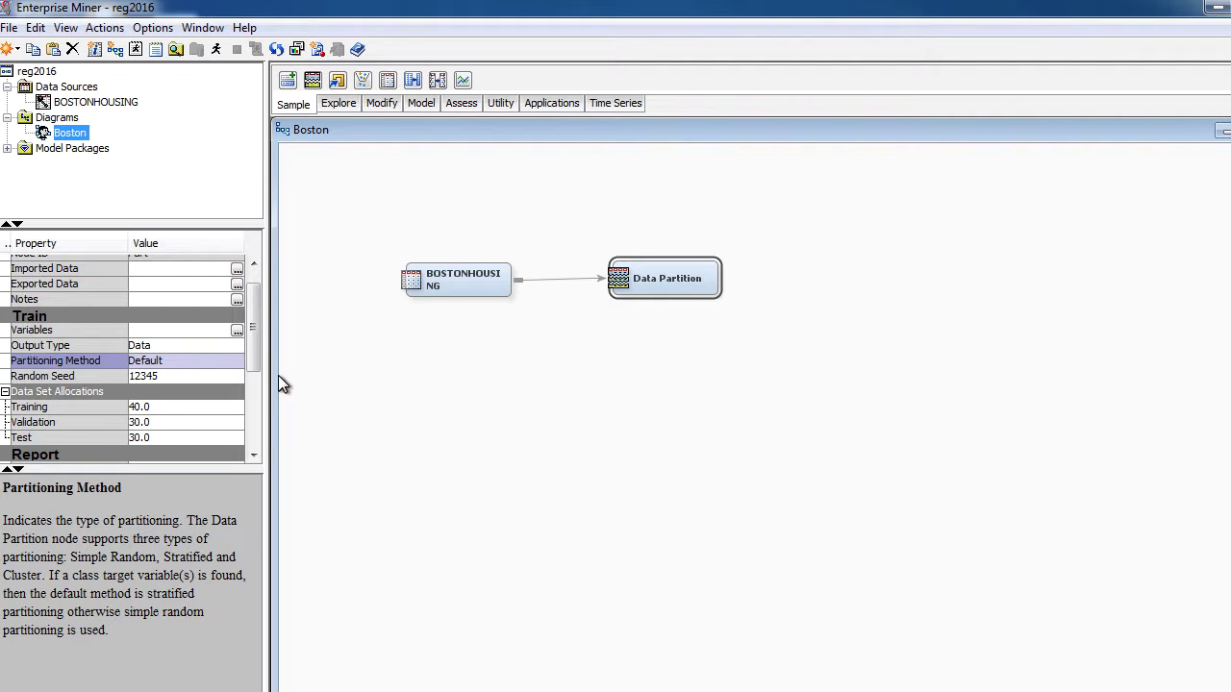
left_click(173, 376)
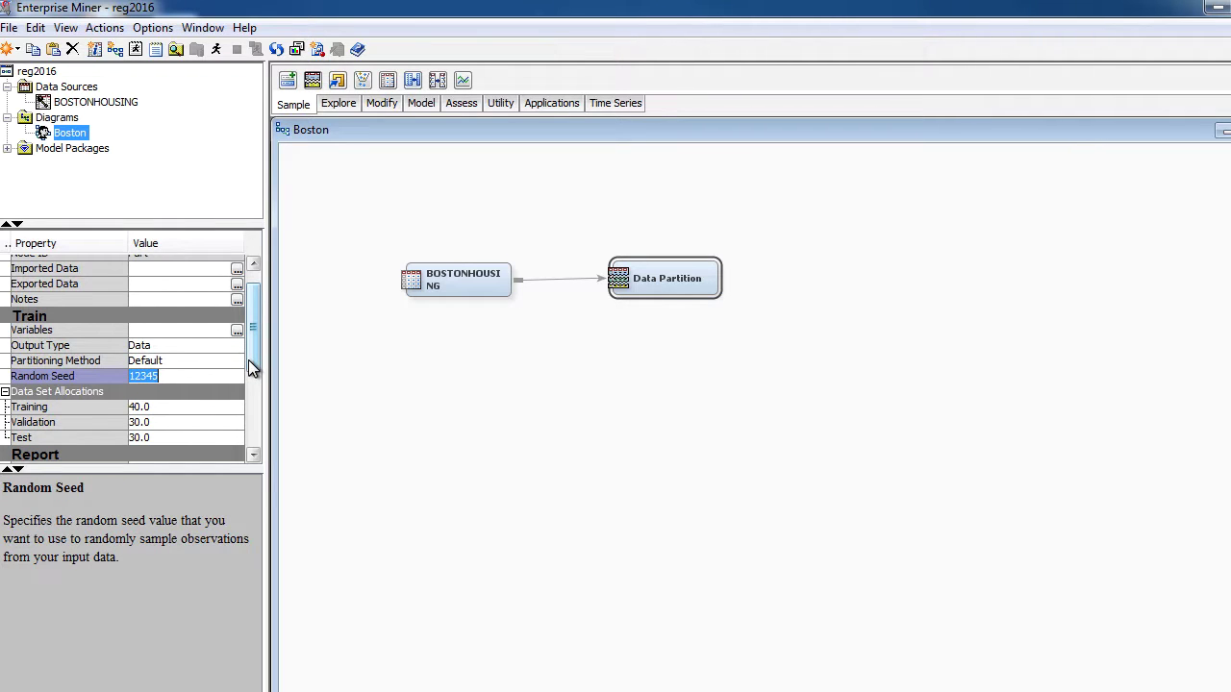
left_click_drag(248, 359, 252, 401)
mouse_move(67, 330)
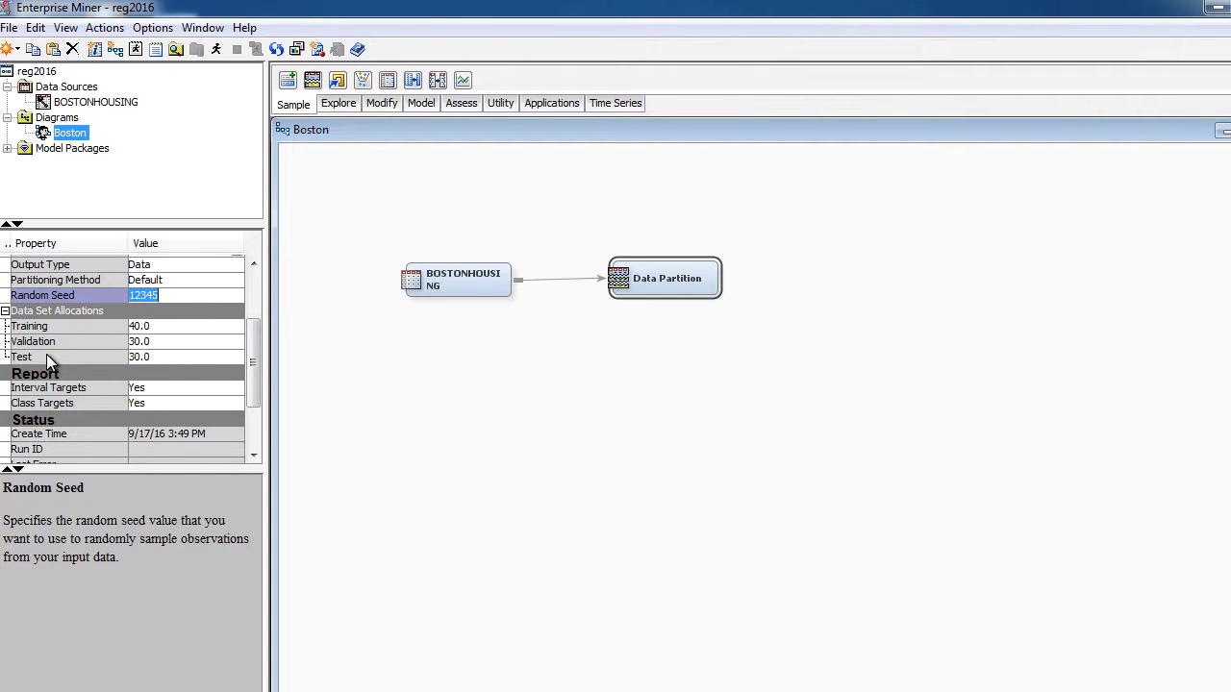
Set the Data Set Allocations to Test 0, Training 60 and Validation 40.
left_click(139, 357)
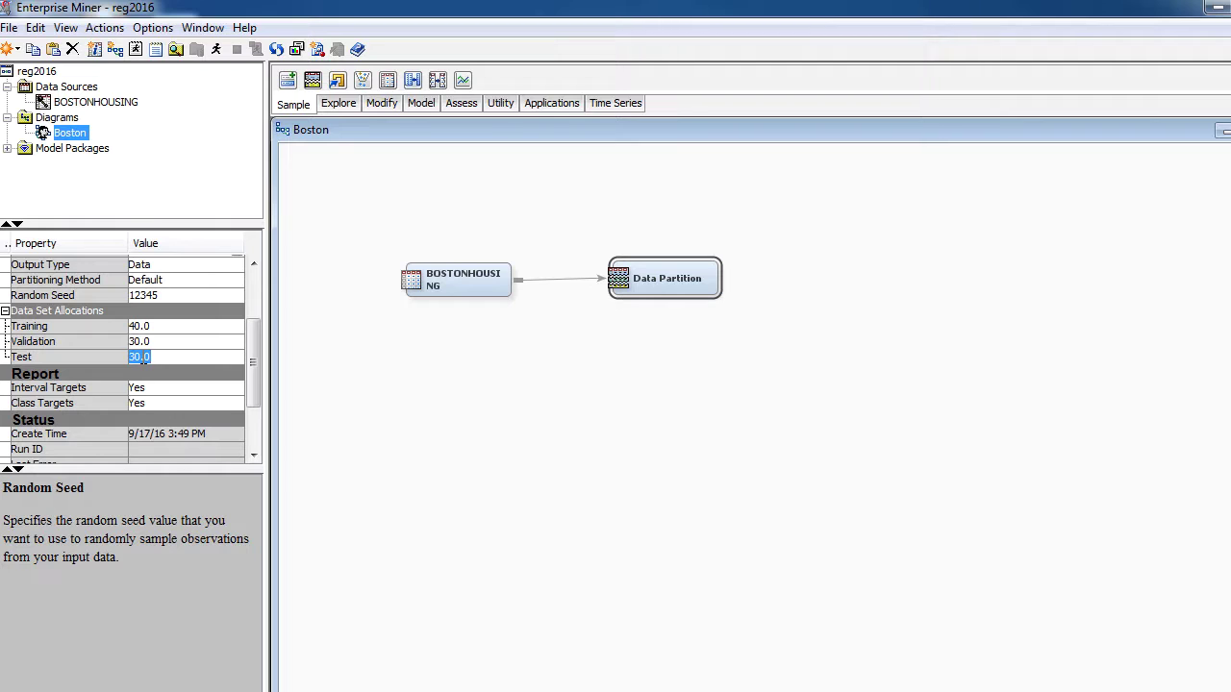
type("0")
left_click(150, 342)
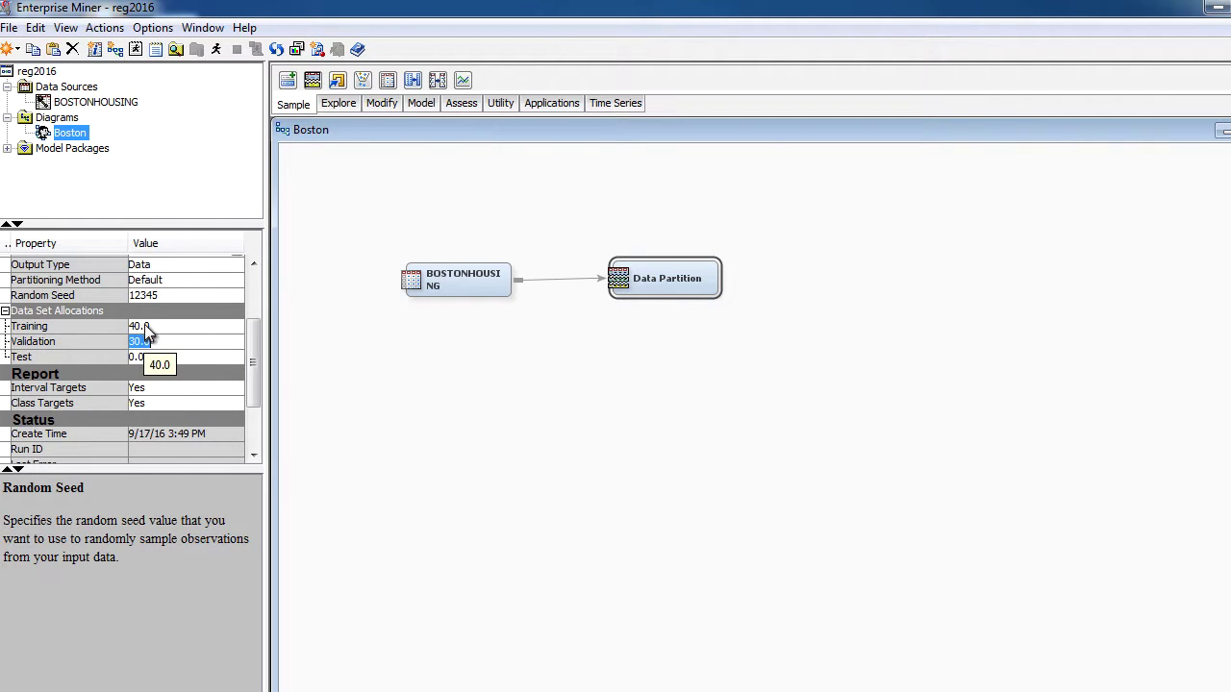
left_click(146, 328)
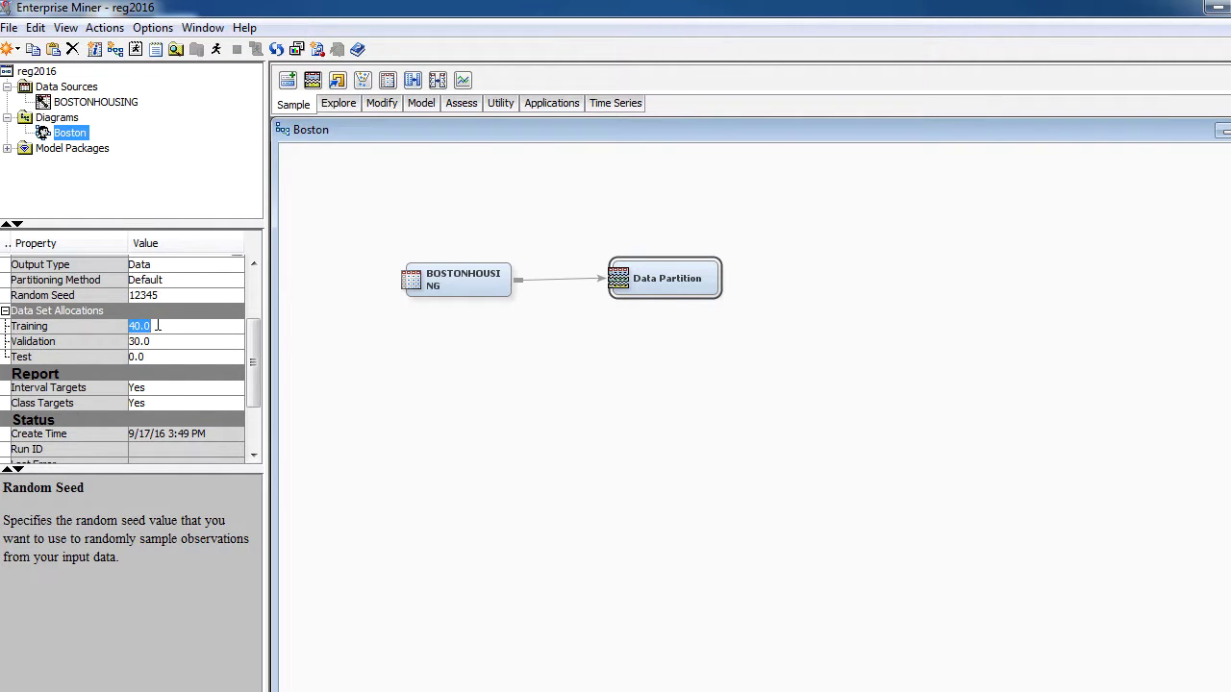
type("60")
left_click(157, 341)
type("40")
key("Return")
Read the descriptions of the Validation, Training and Test allocation properties.
left_click(97, 341)
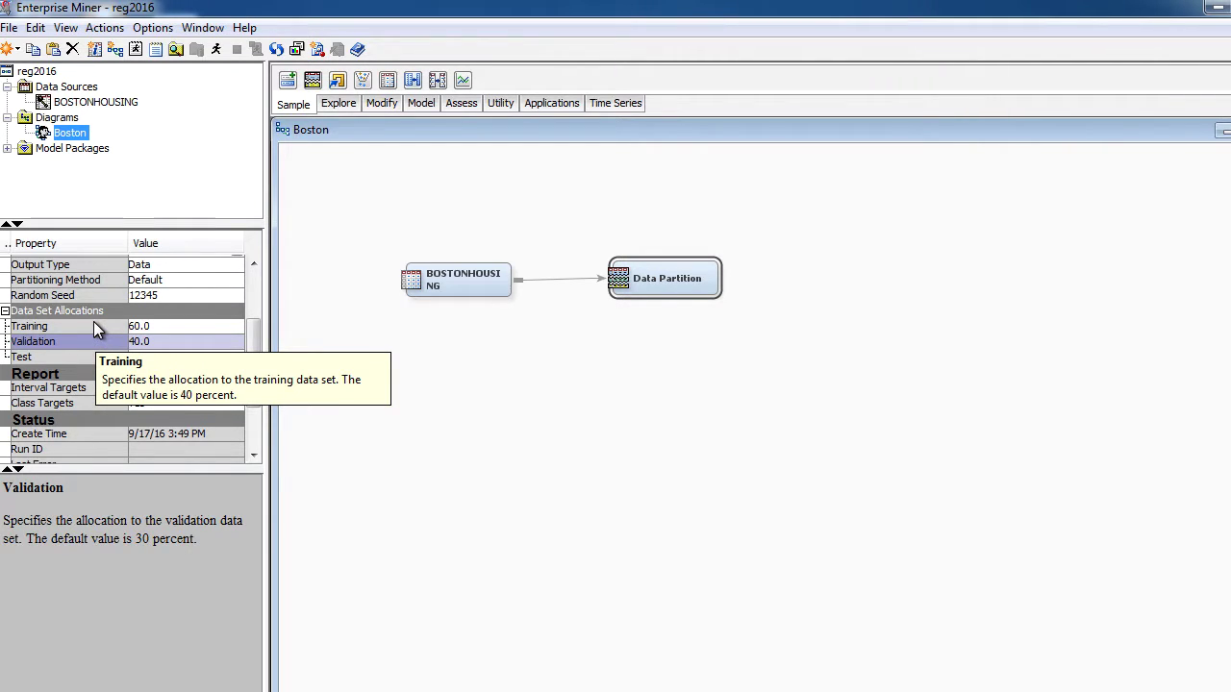
left_click(93, 325)
left_click(94, 341)
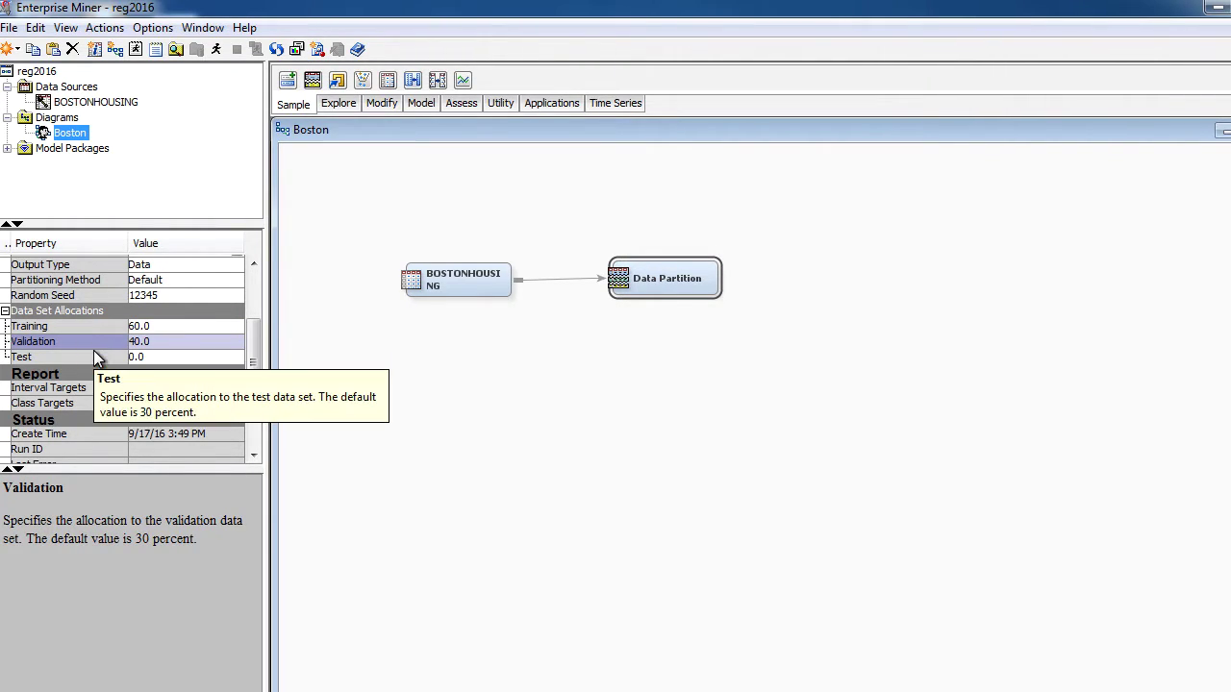
left_click(93, 357)
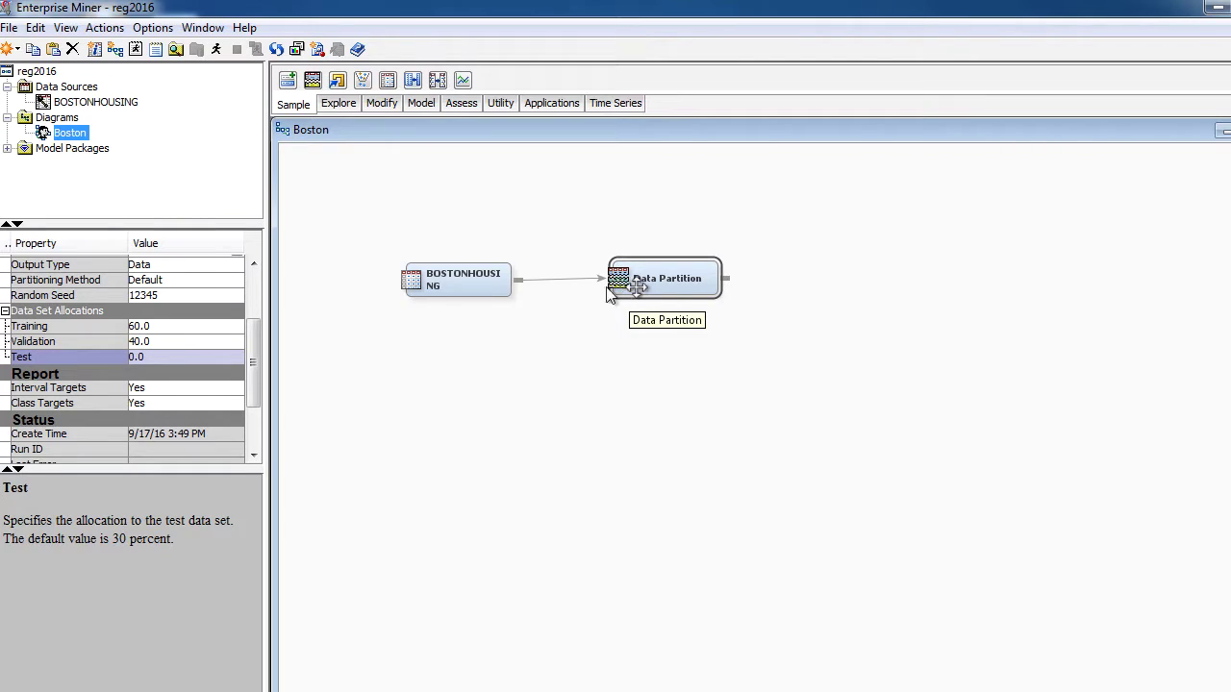
Review the Training and Validation allocation rows and scroll the property panel back to the top.
left_click(84, 327)
left_click(87, 335)
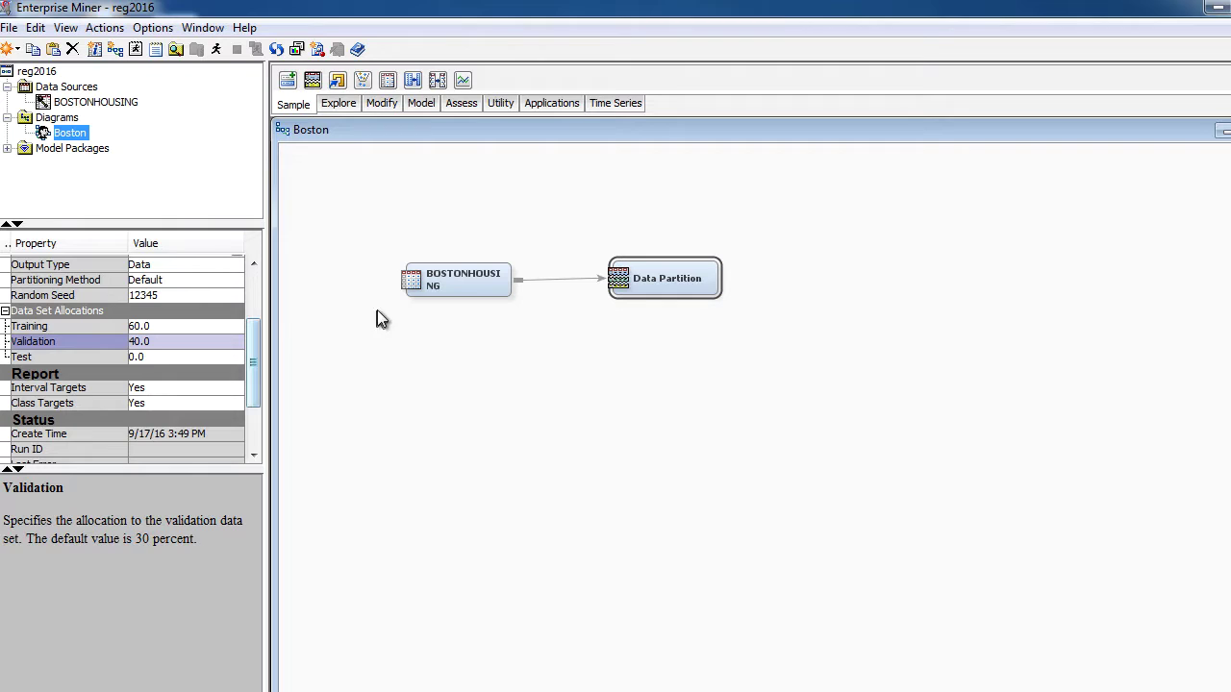
left_click(251, 299)
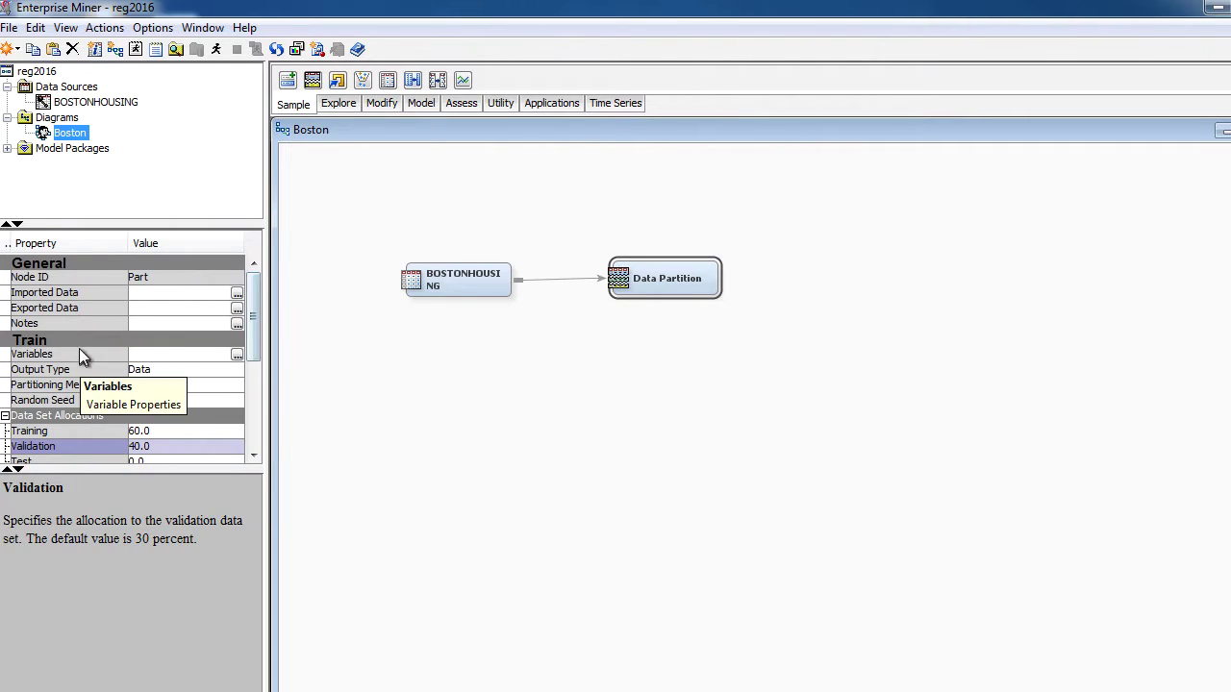
left_click_drag(251, 329, 253, 356)
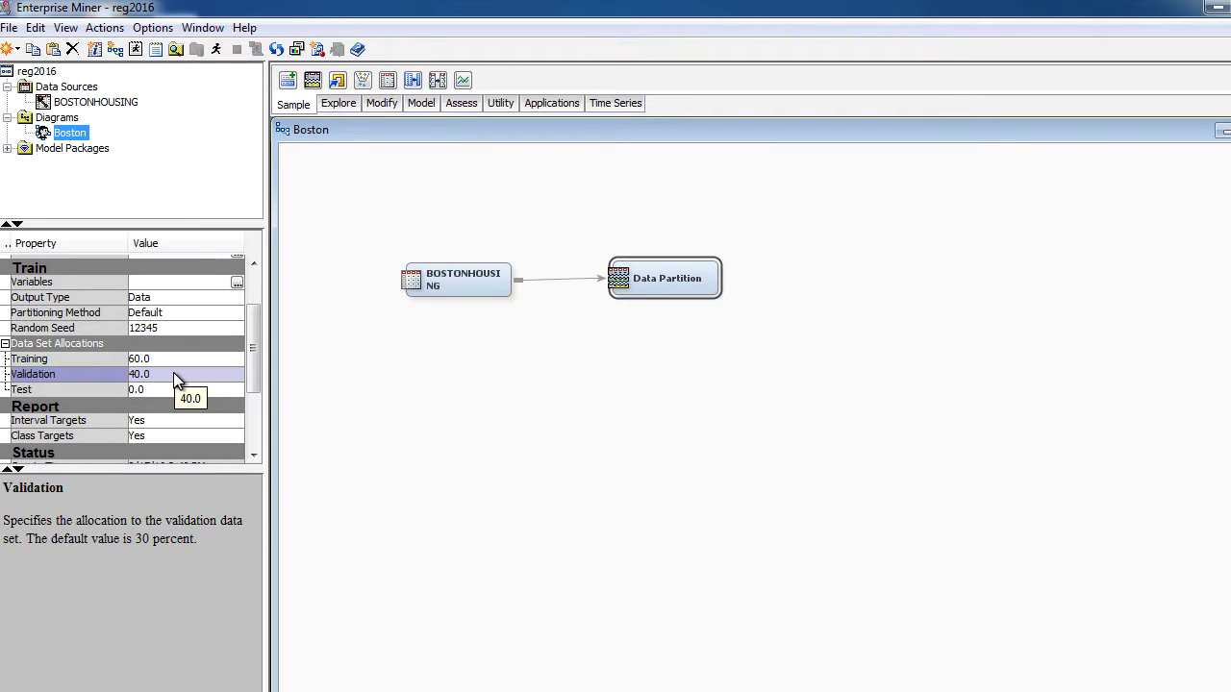
Run the Data Partition node from its context menu and confirm with Yes.
right_click(635, 280)
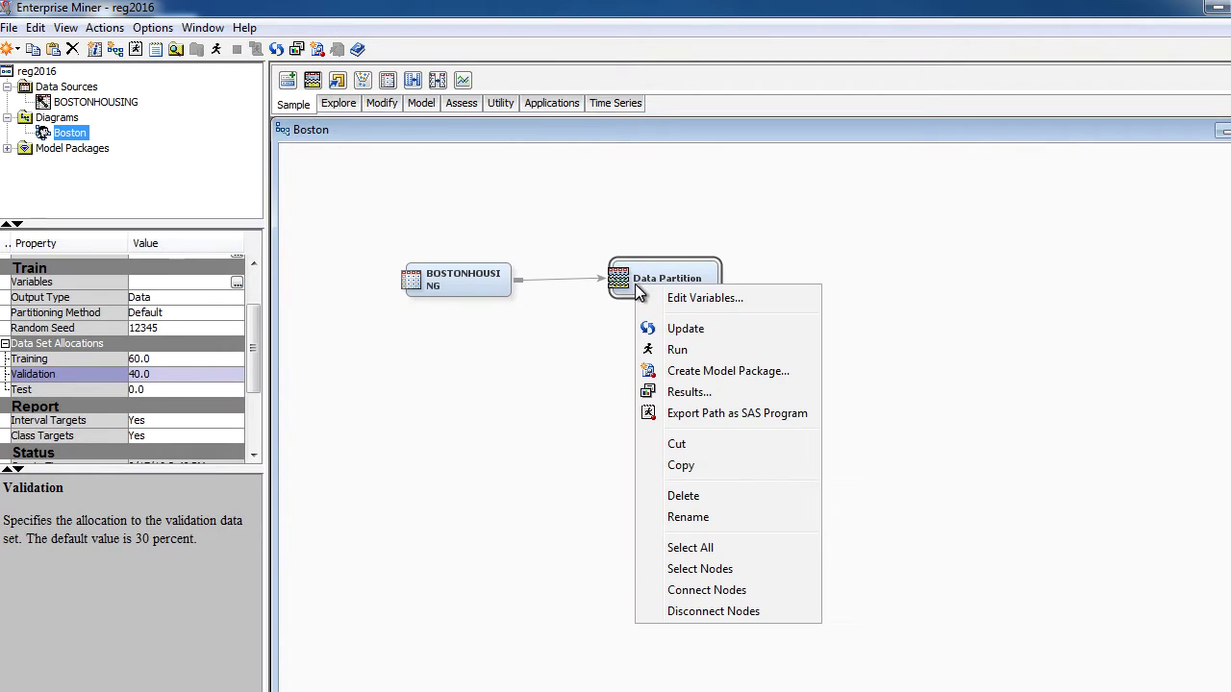
left_click(682, 344)
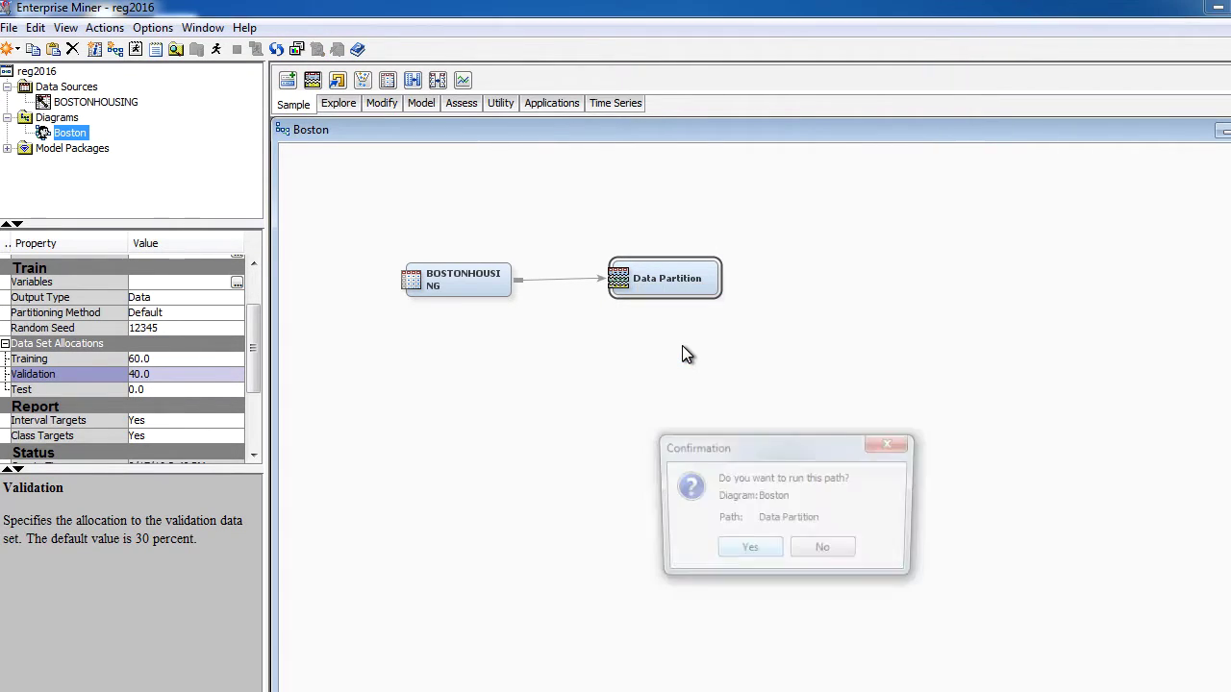
left_click(755, 549)
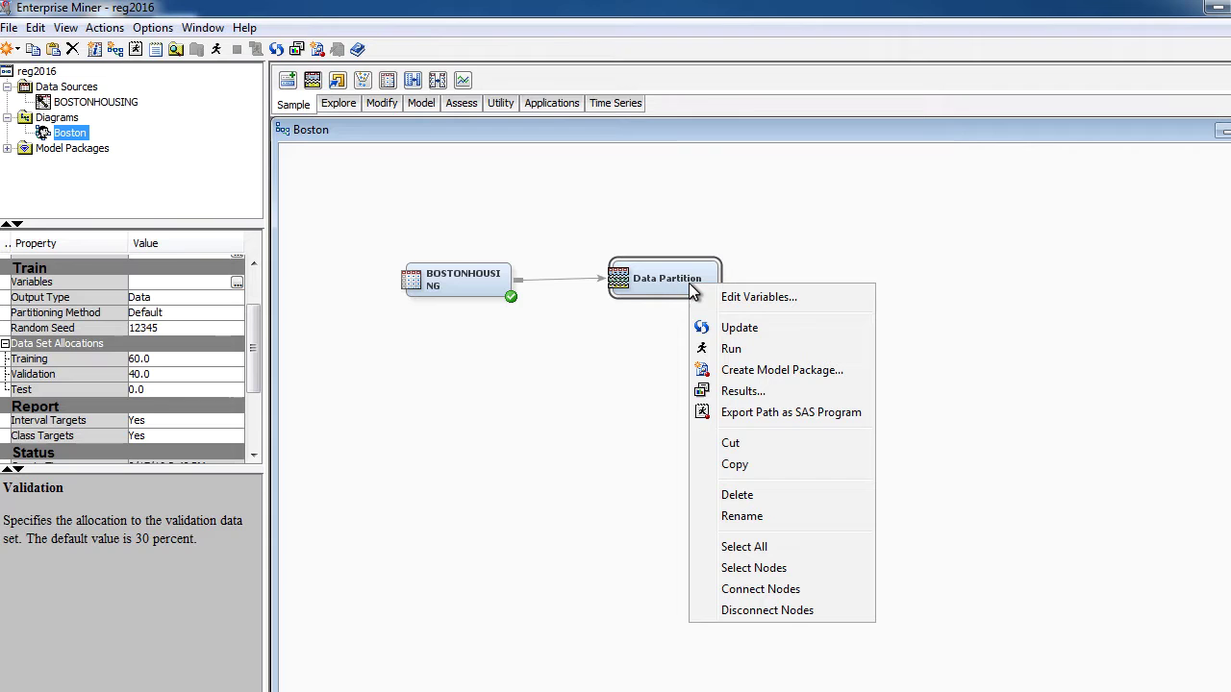
Open the Data Partition results and highlight the 304 TRAIN and 202 VALIDATE counts.
right_click(691, 281)
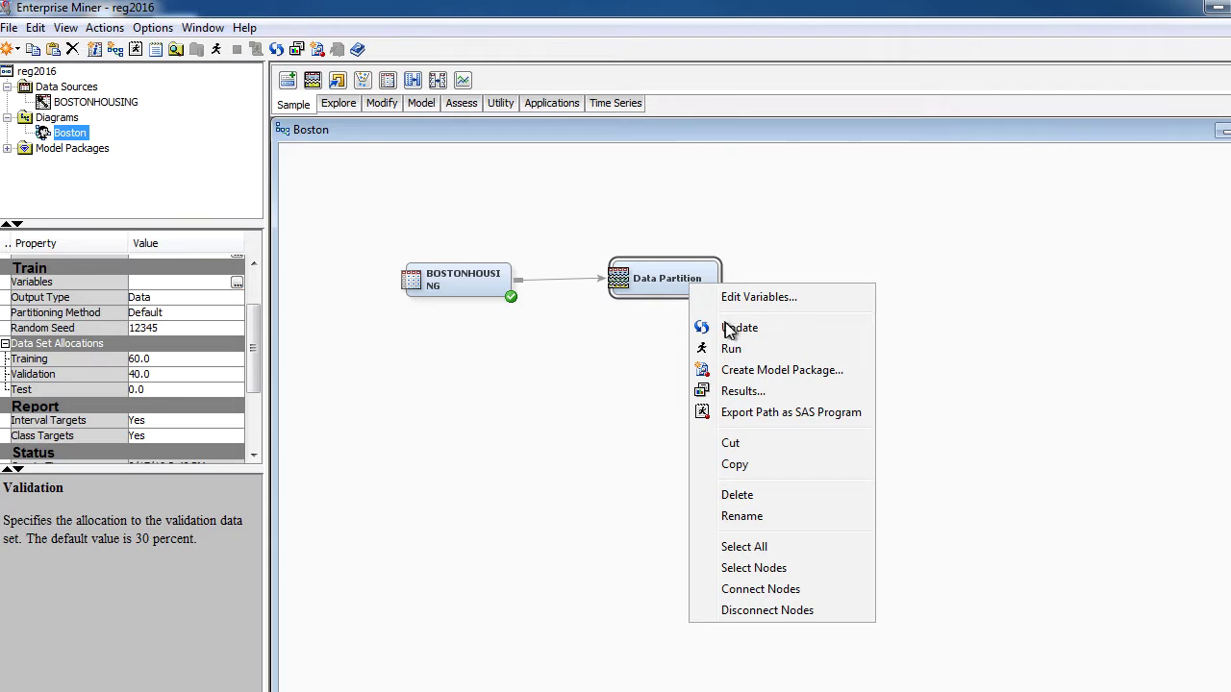
left_click(740, 390)
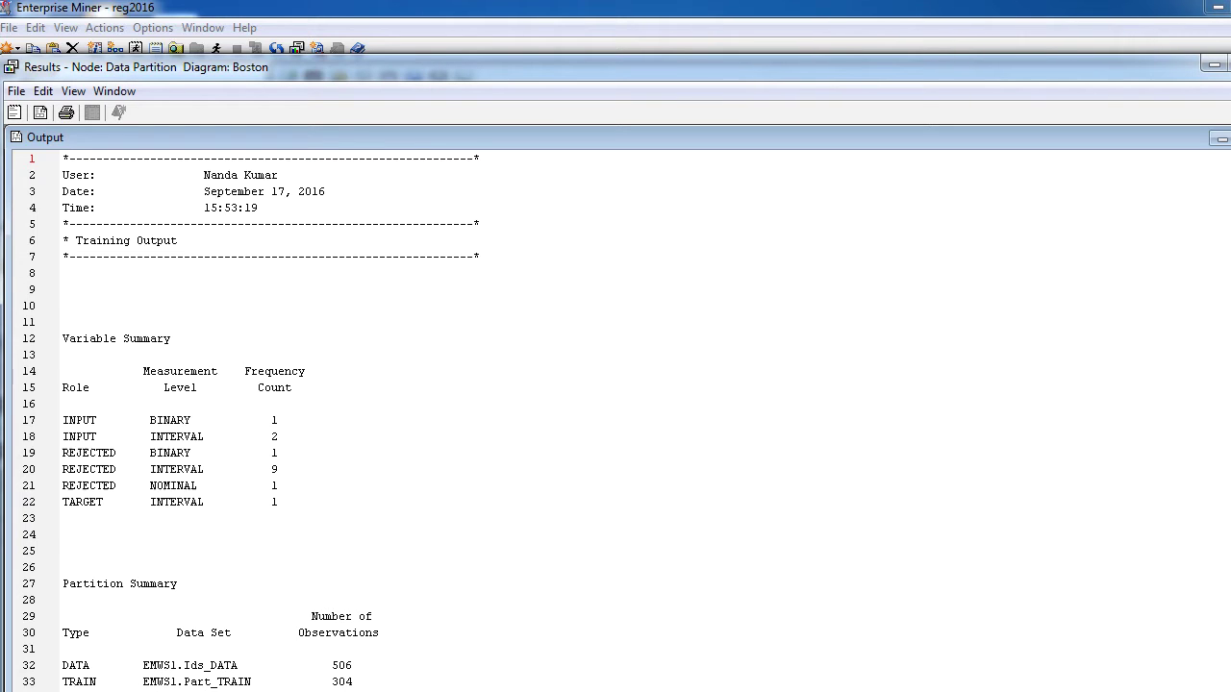
scroll(275, 272, "down", 3)
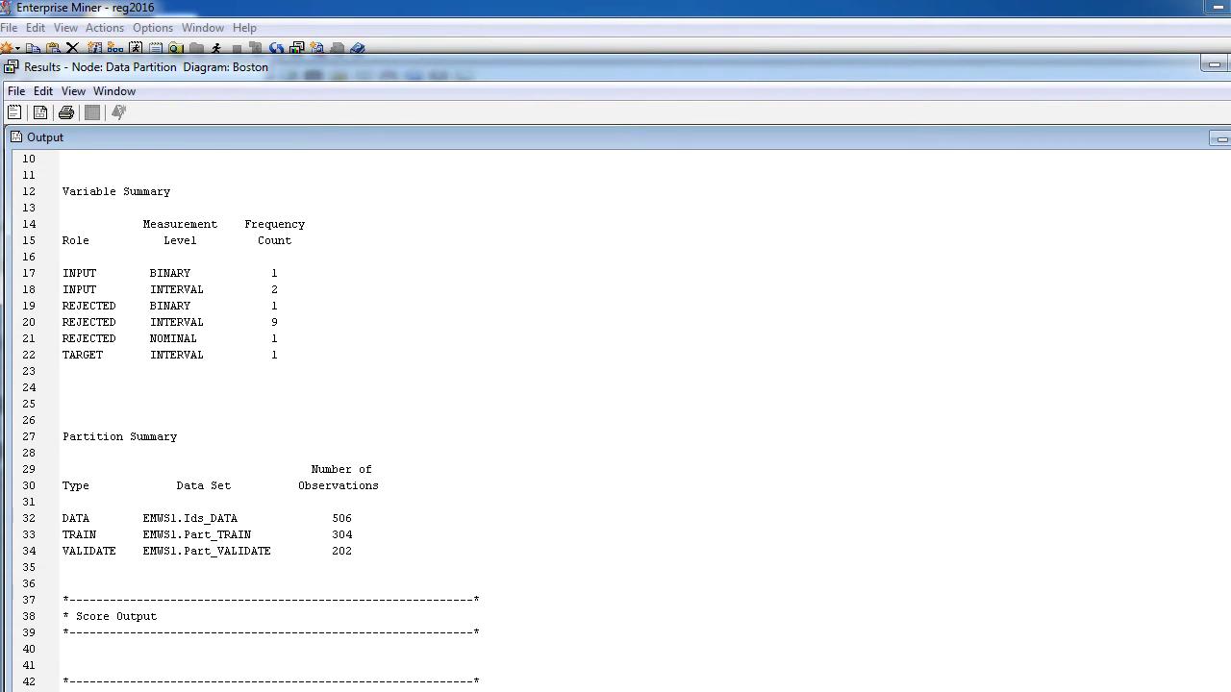
scroll(771, 396, "down", 4)
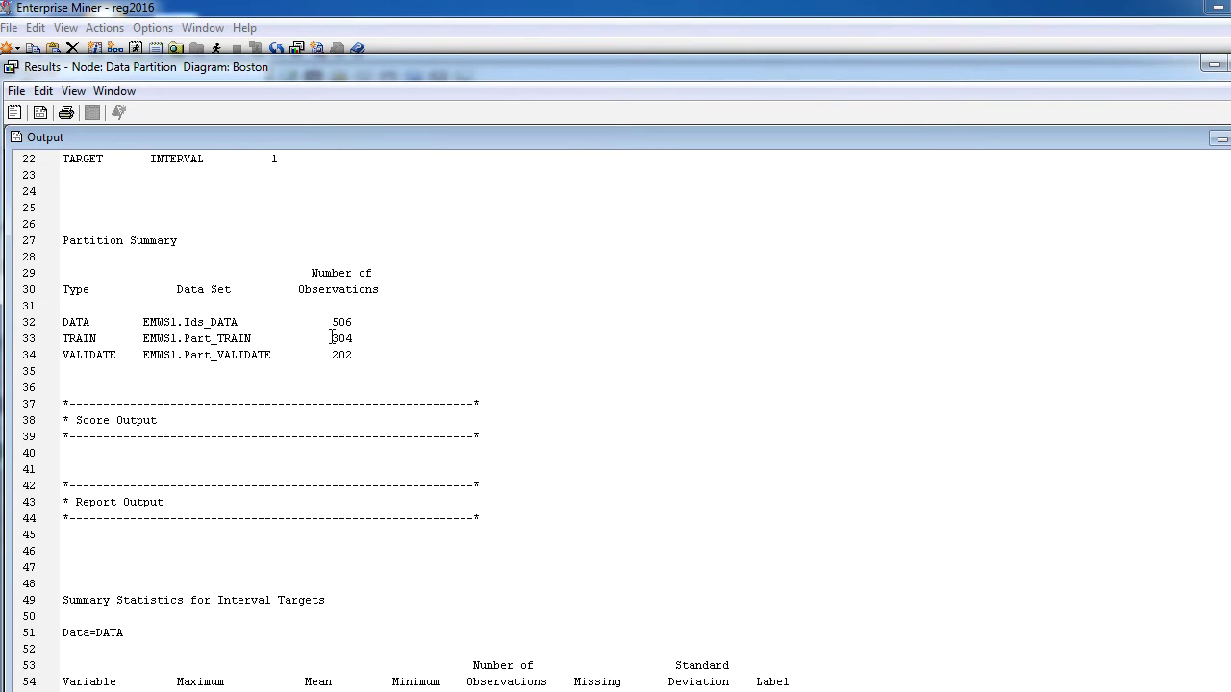
left_click_drag(331, 338, 354, 339)
left_click_drag(331, 355, 356, 355)
Close the Data Partition Results window with Alt+F4 to return to the Boston diagram.
key("alt+F4")
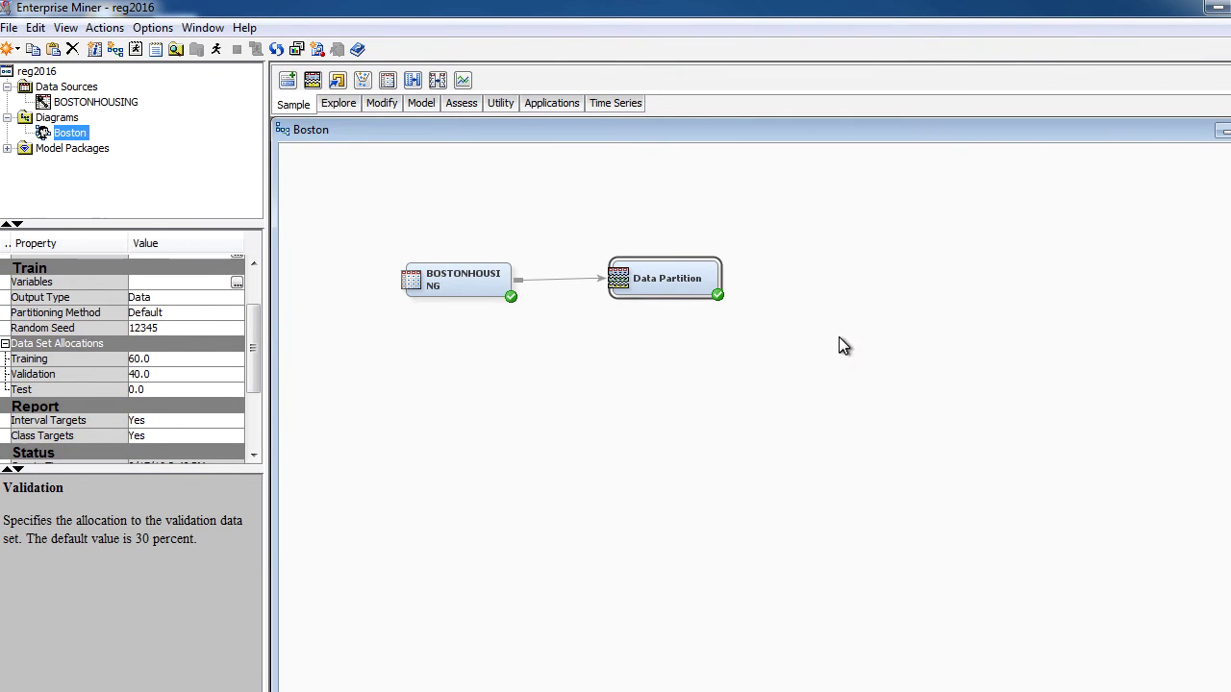